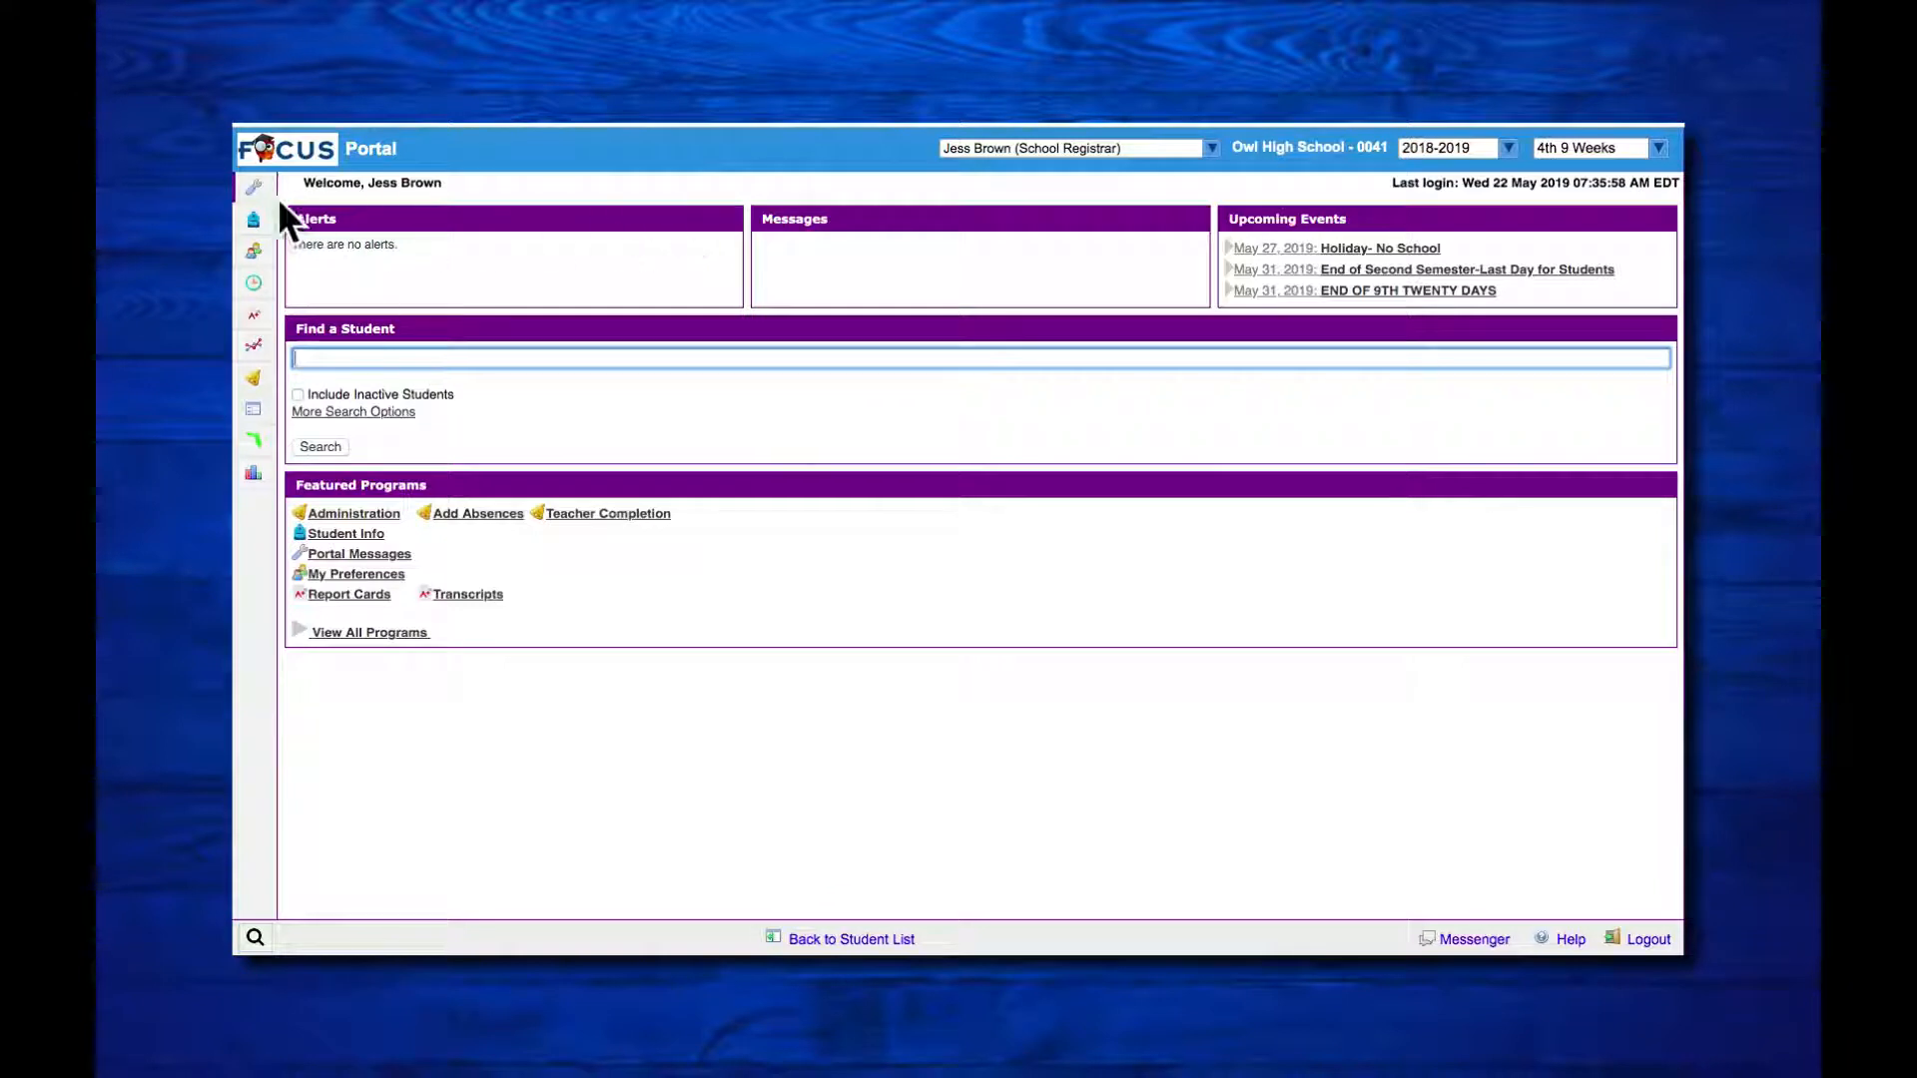
Step: Search for the student by last name and open the Addresses & Contacts section of the grade 11 student's record
{"action": "mouse_move", "coordinate": [289, 225]}
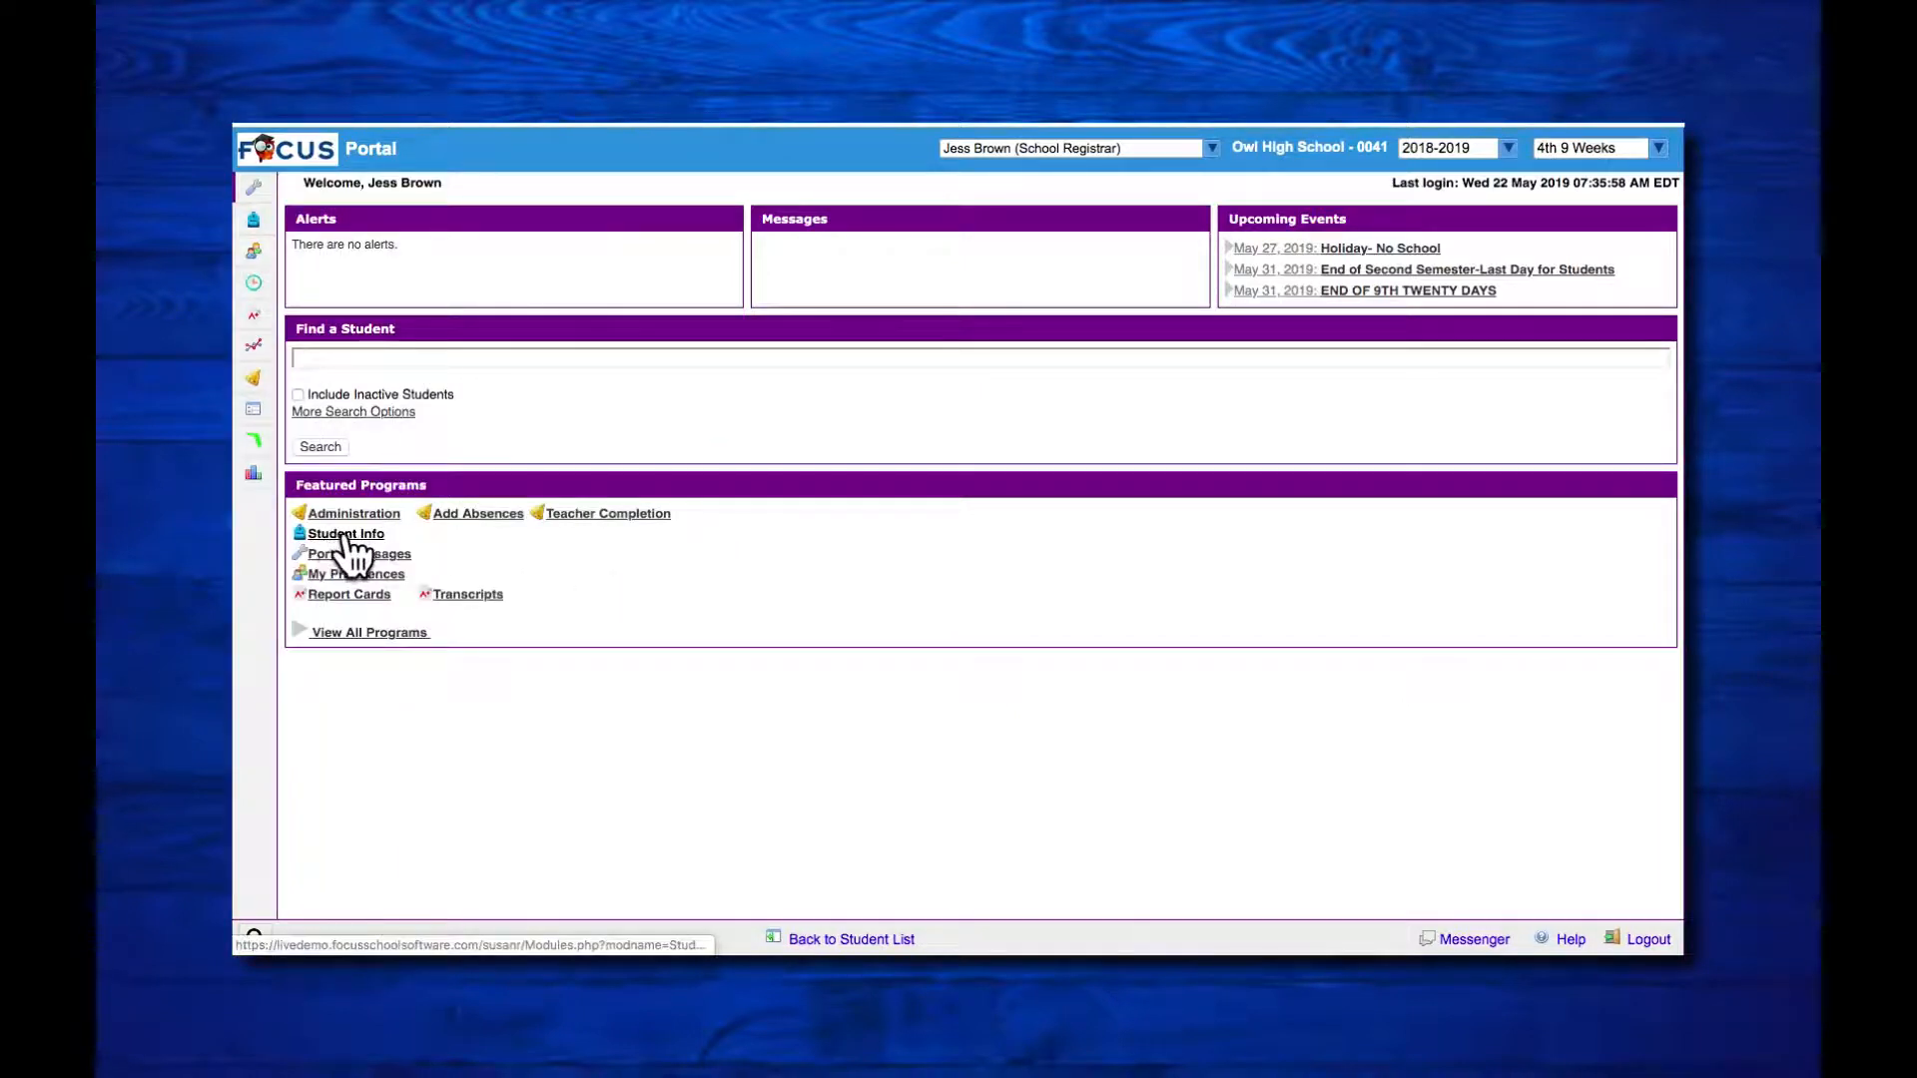
{"action": "left_click", "coordinate": [323, 357]}
{"action": "type", "text": "p"}
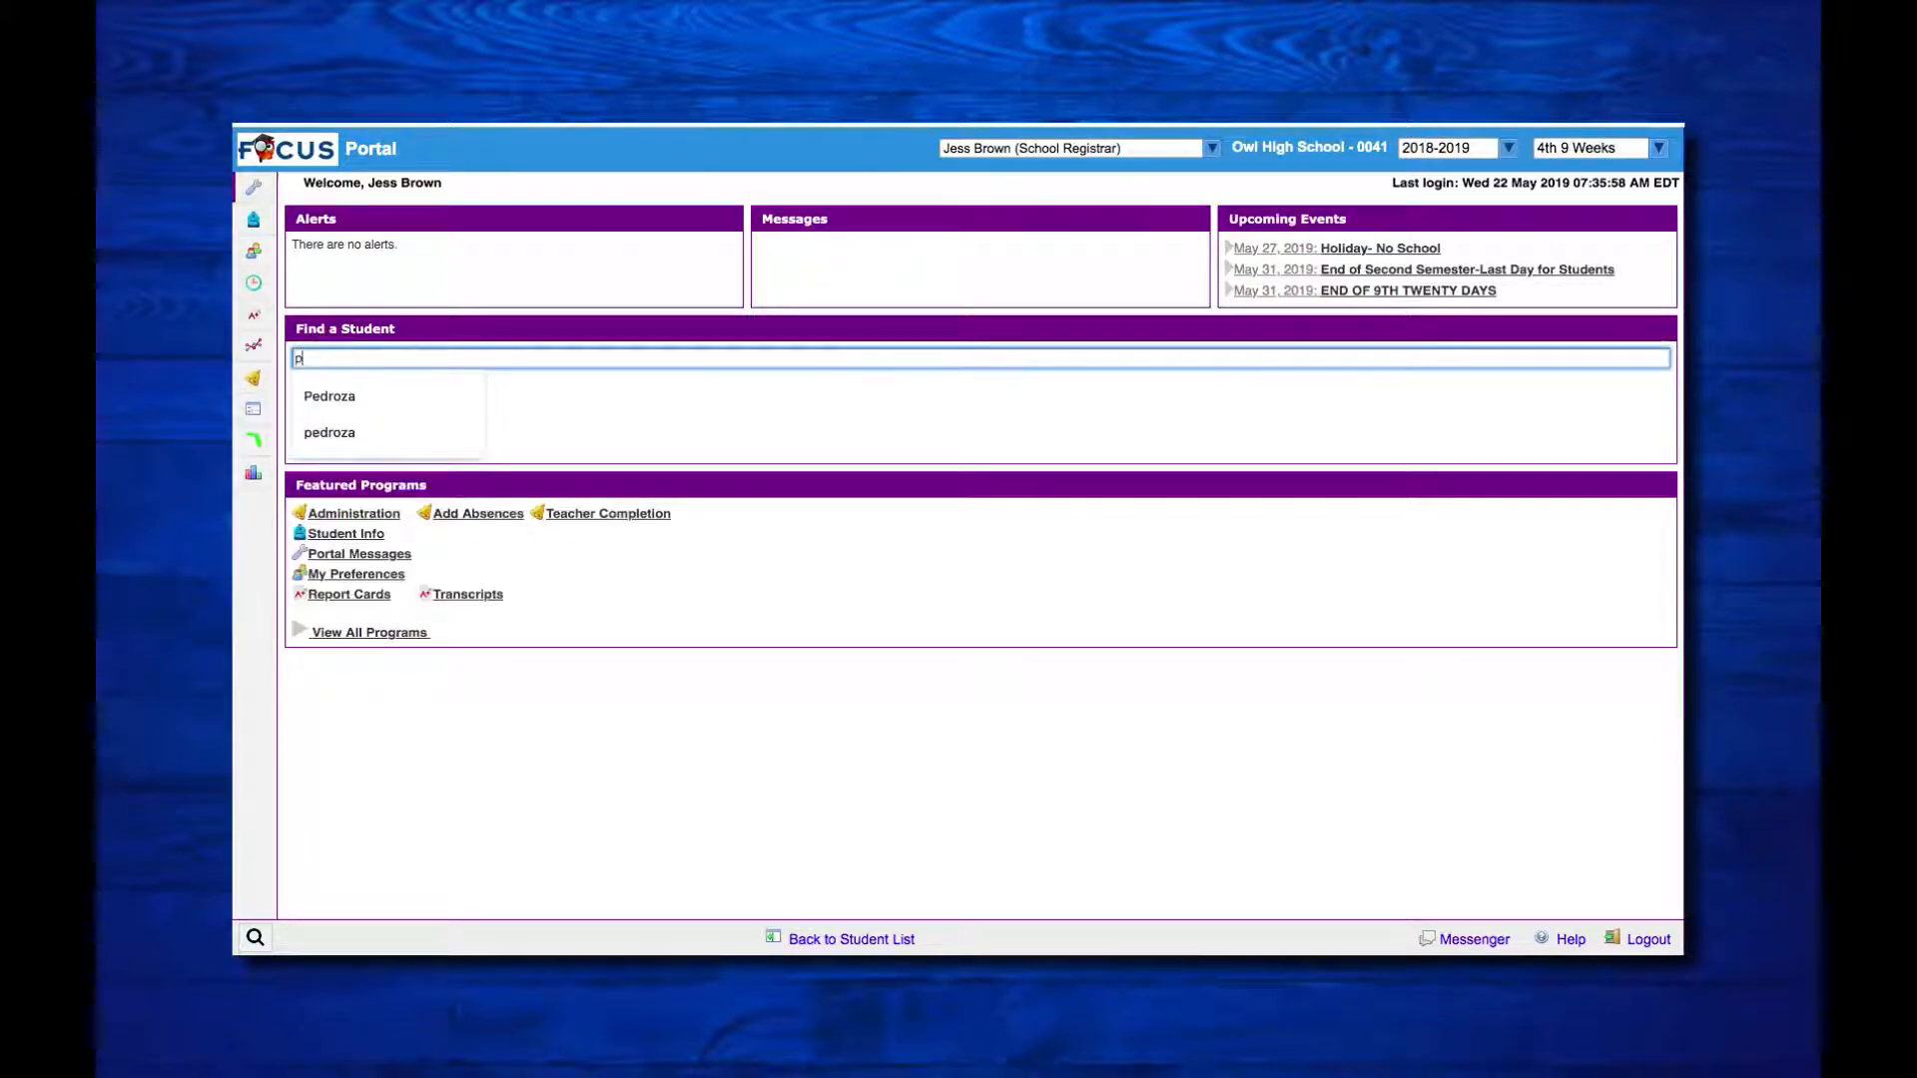
{"action": "left_click", "coordinate": [338, 398]}
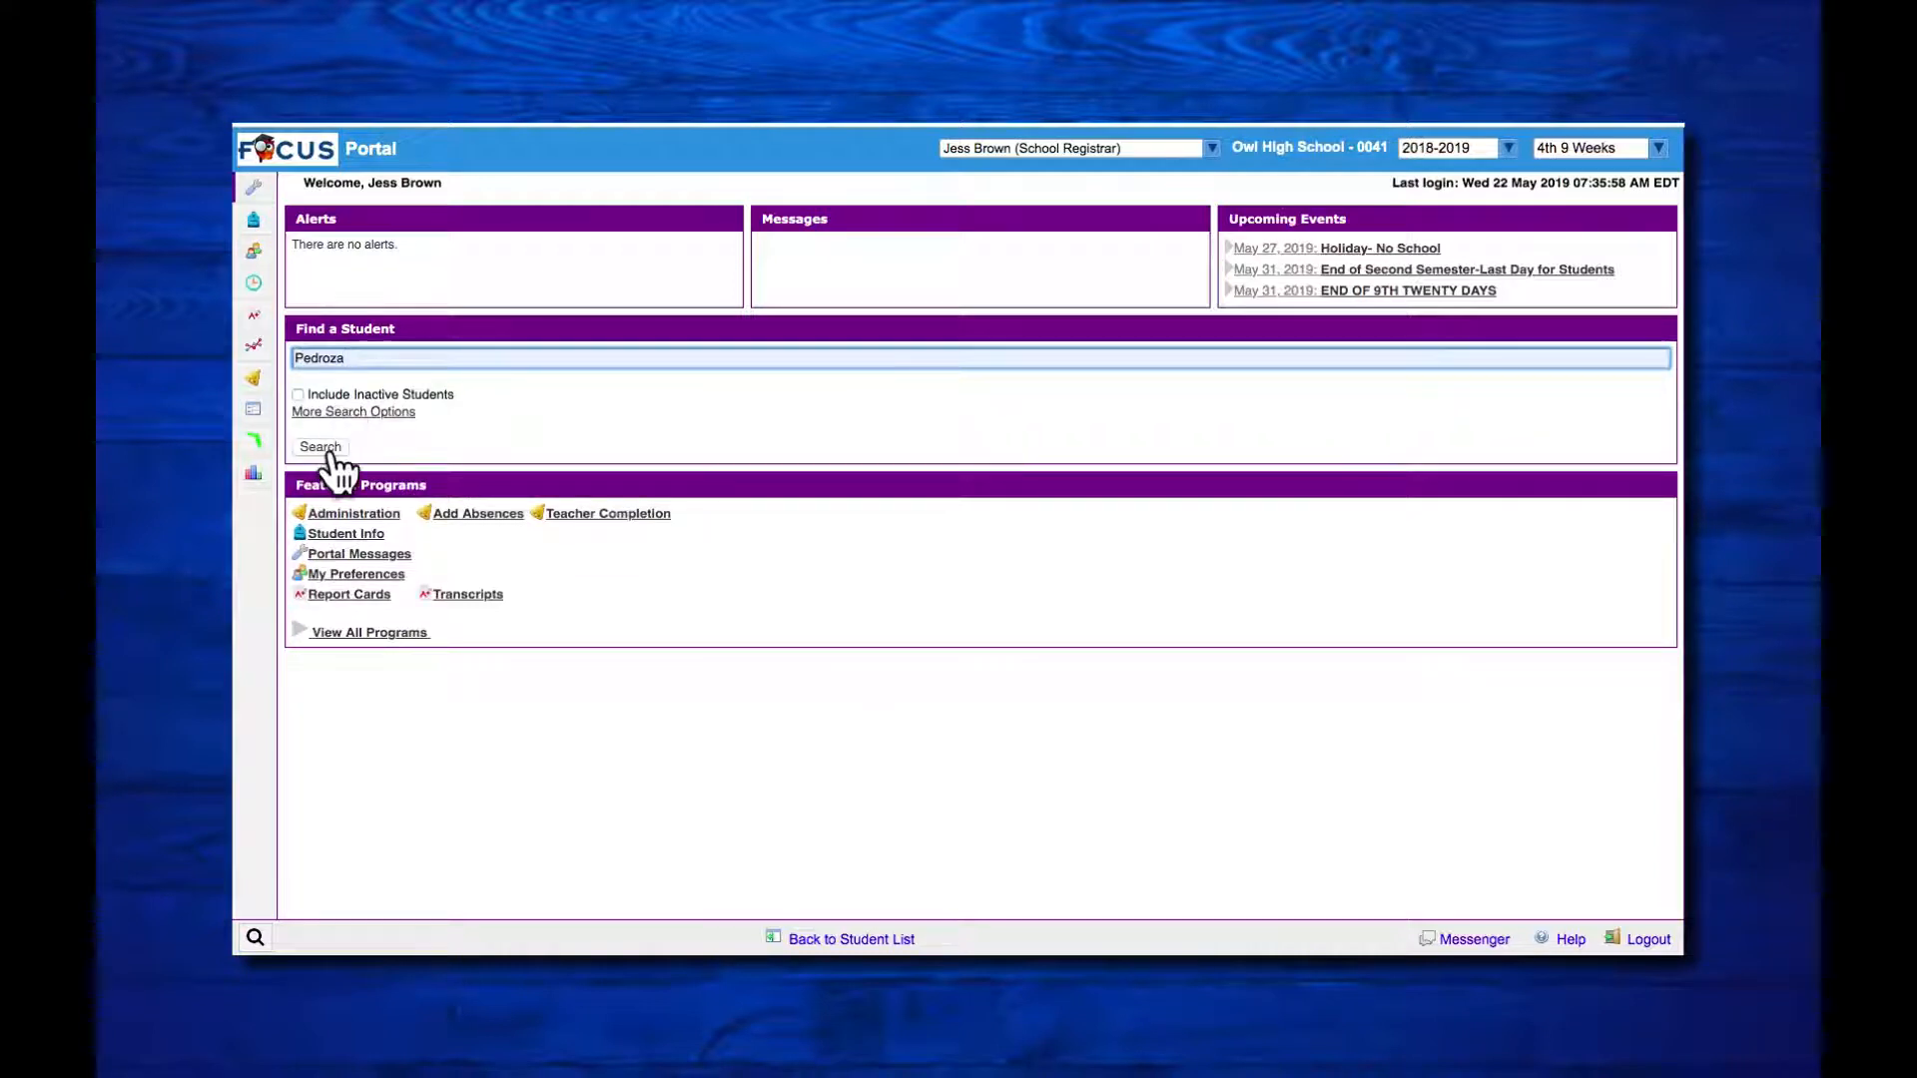
{"action": "left_click", "coordinate": [326, 448]}
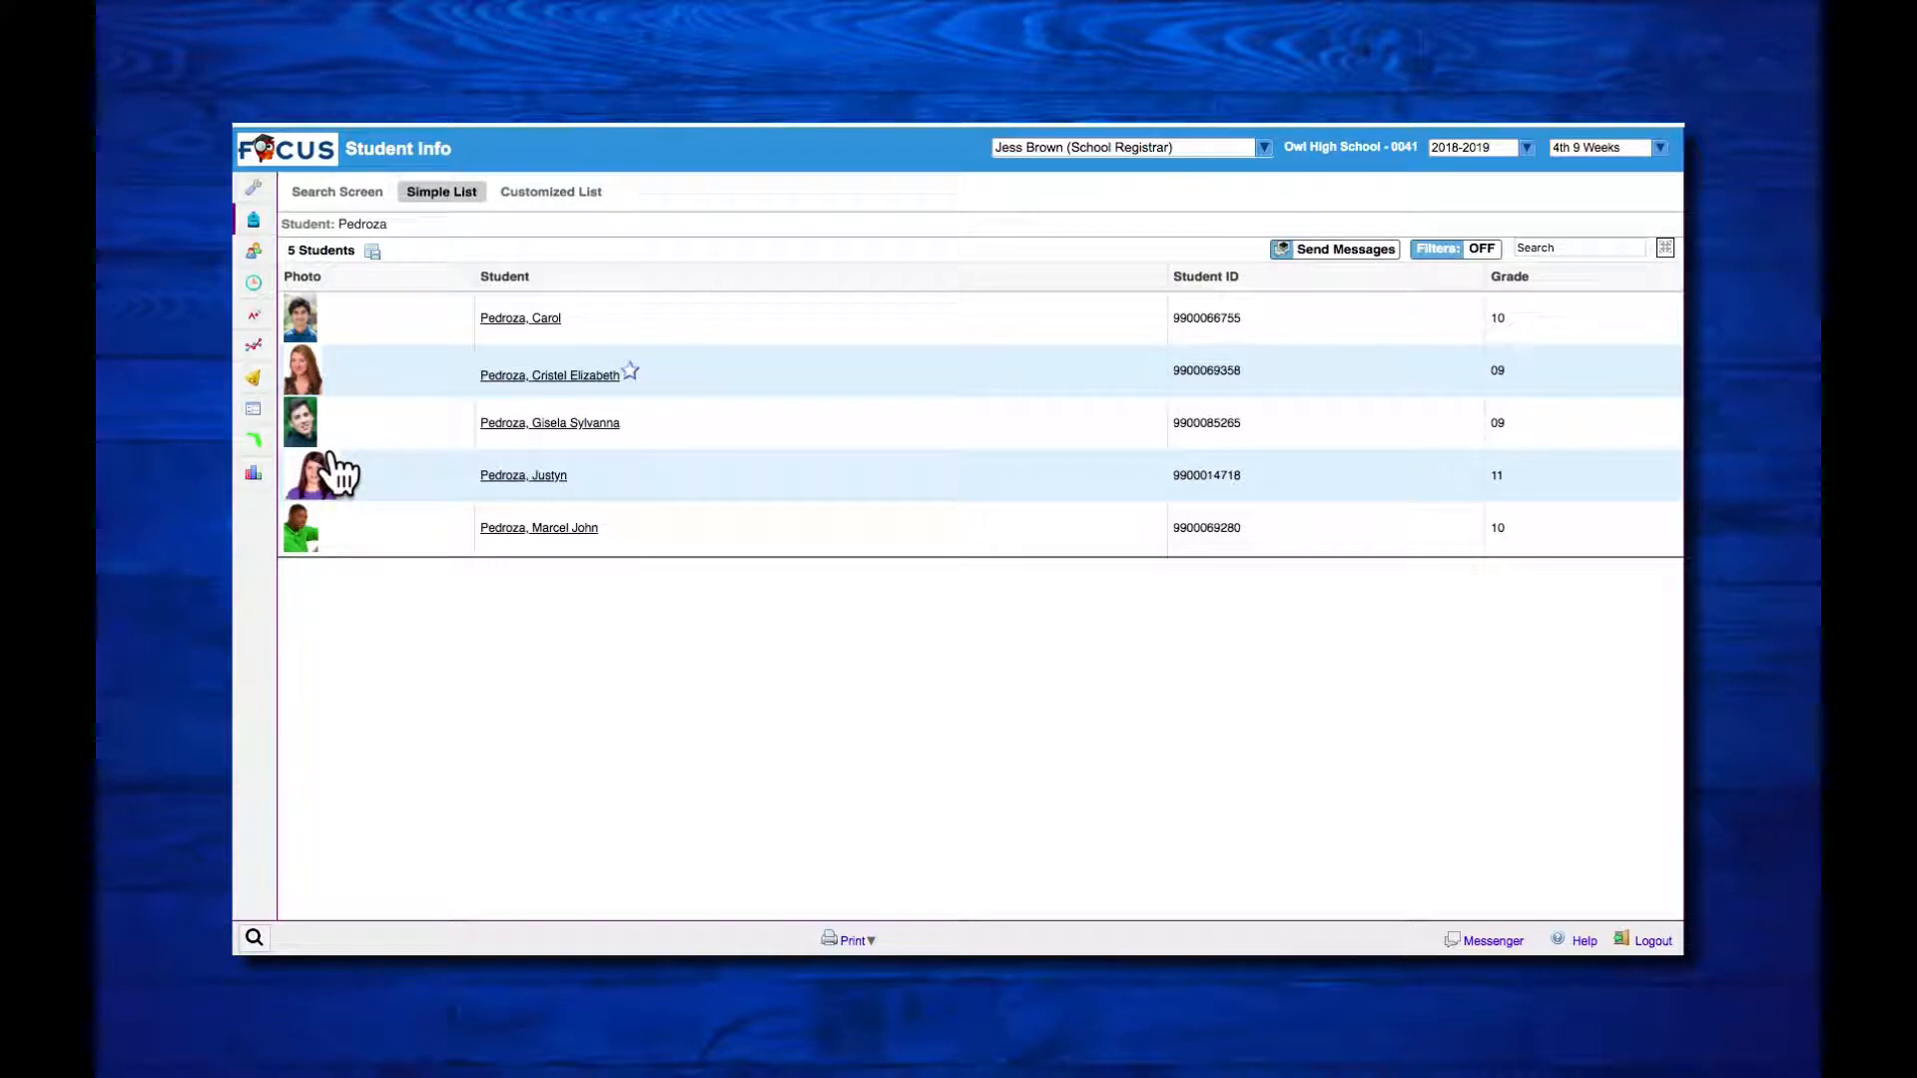
{"action": "left_click", "coordinate": [516, 480]}
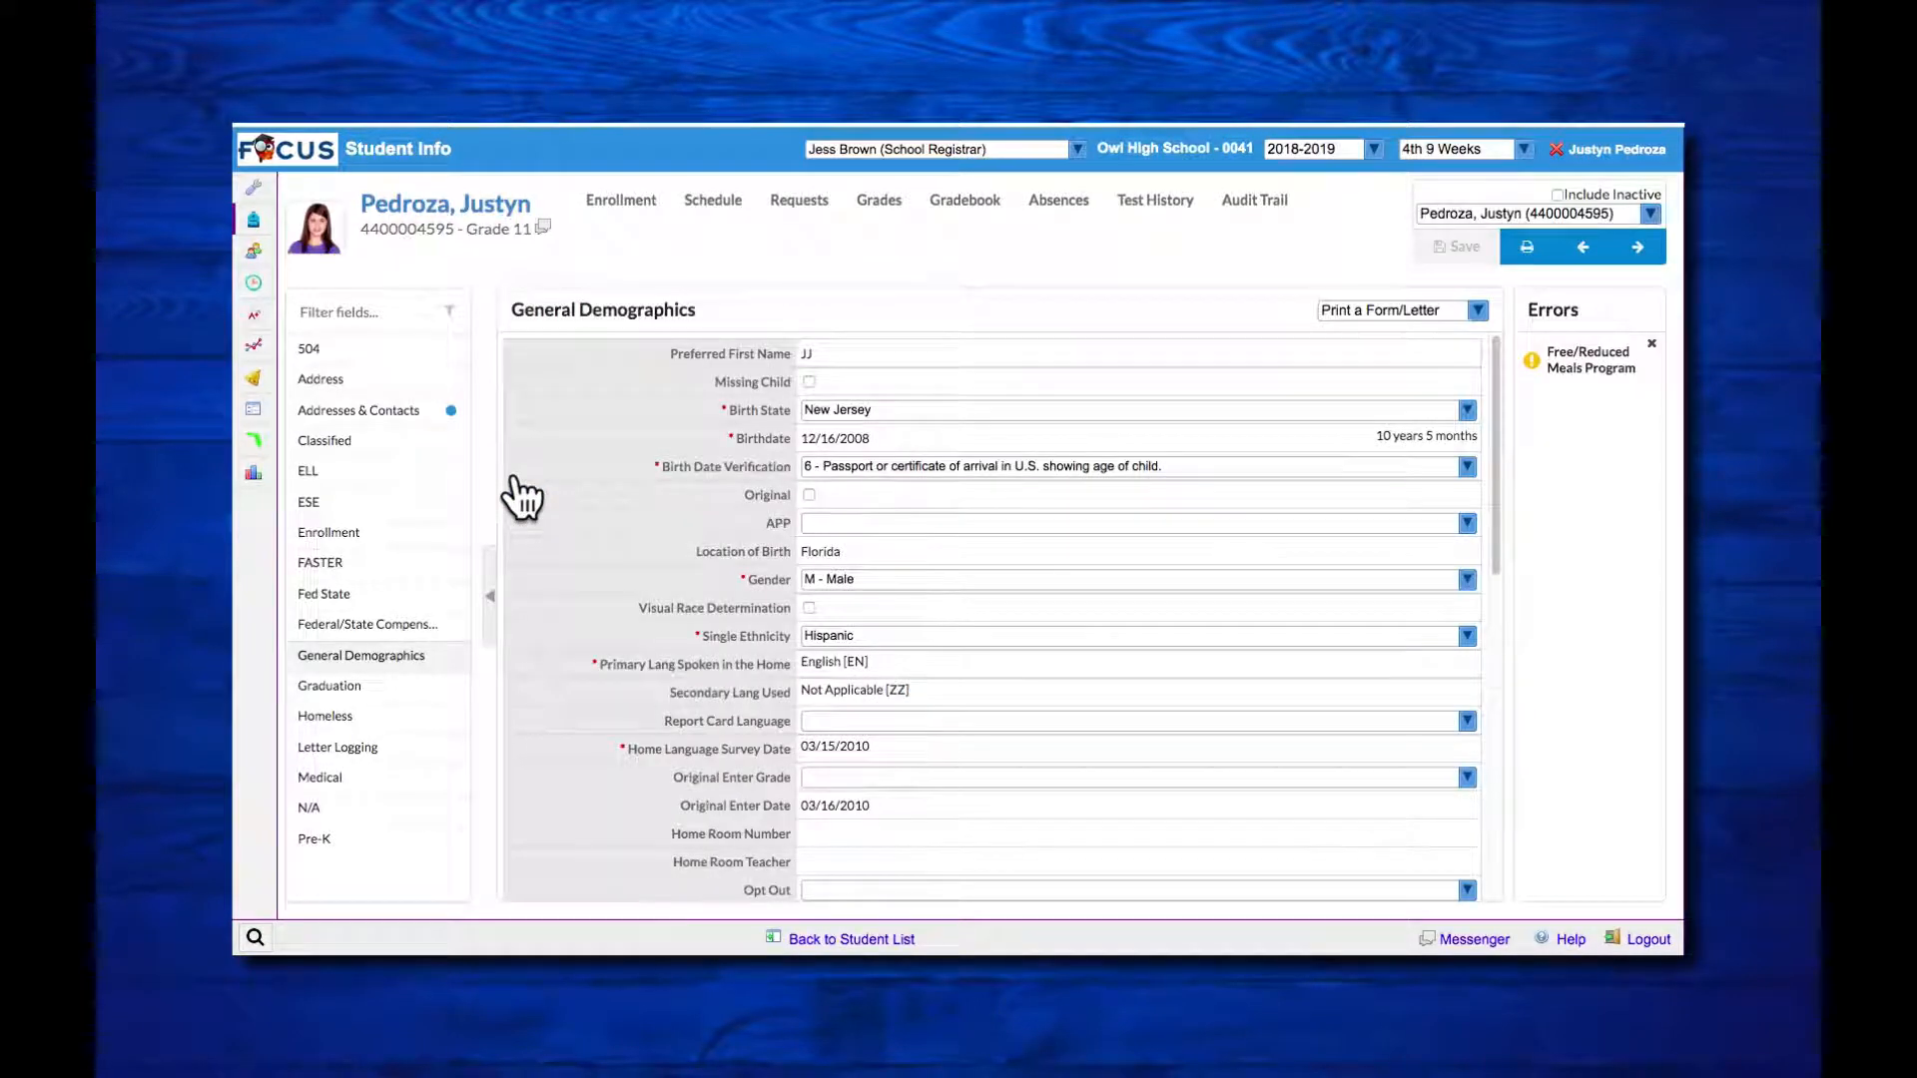
{"action": "left_click", "coordinate": [387, 415]}
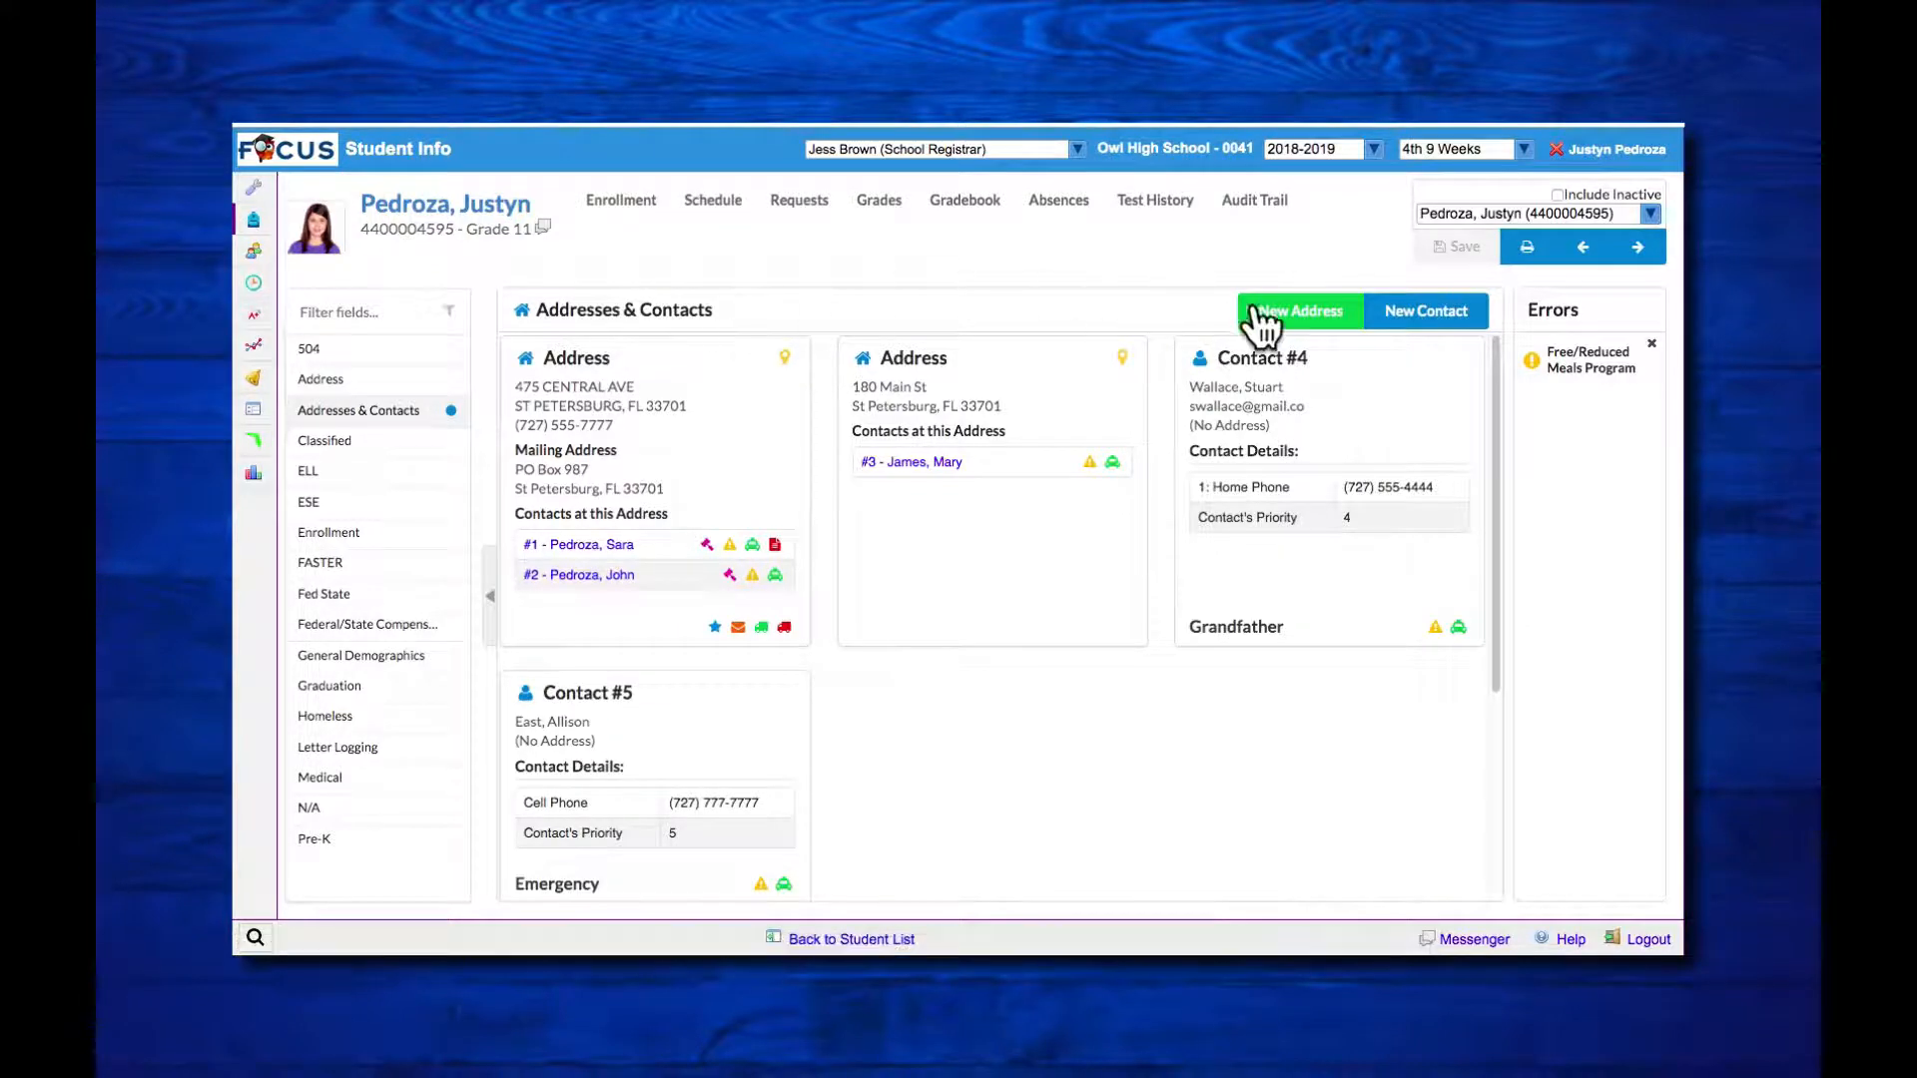
Step: Start a new address for the student and enter the physical street address, city, state and ZIP code
{"action": "left_click", "coordinate": [1301, 313]}
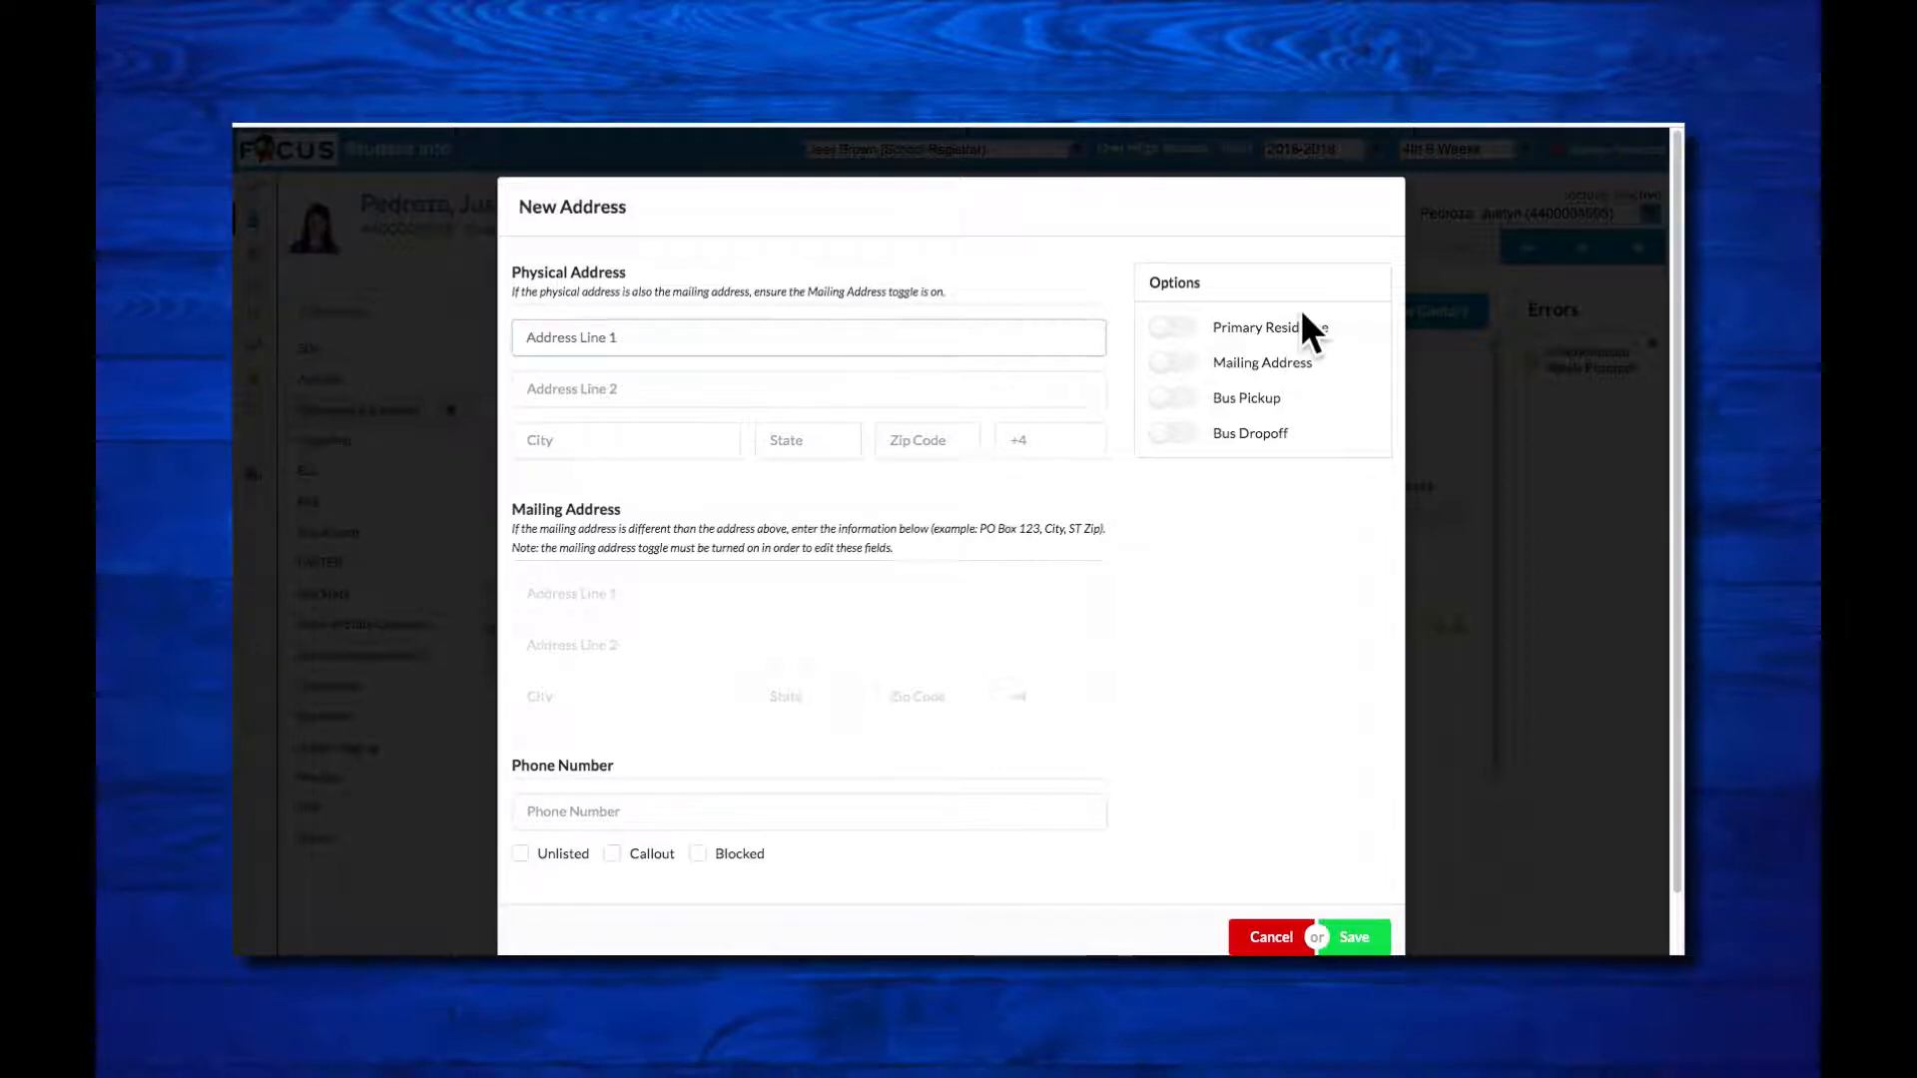
{"action": "left_click", "coordinate": [609, 440]}
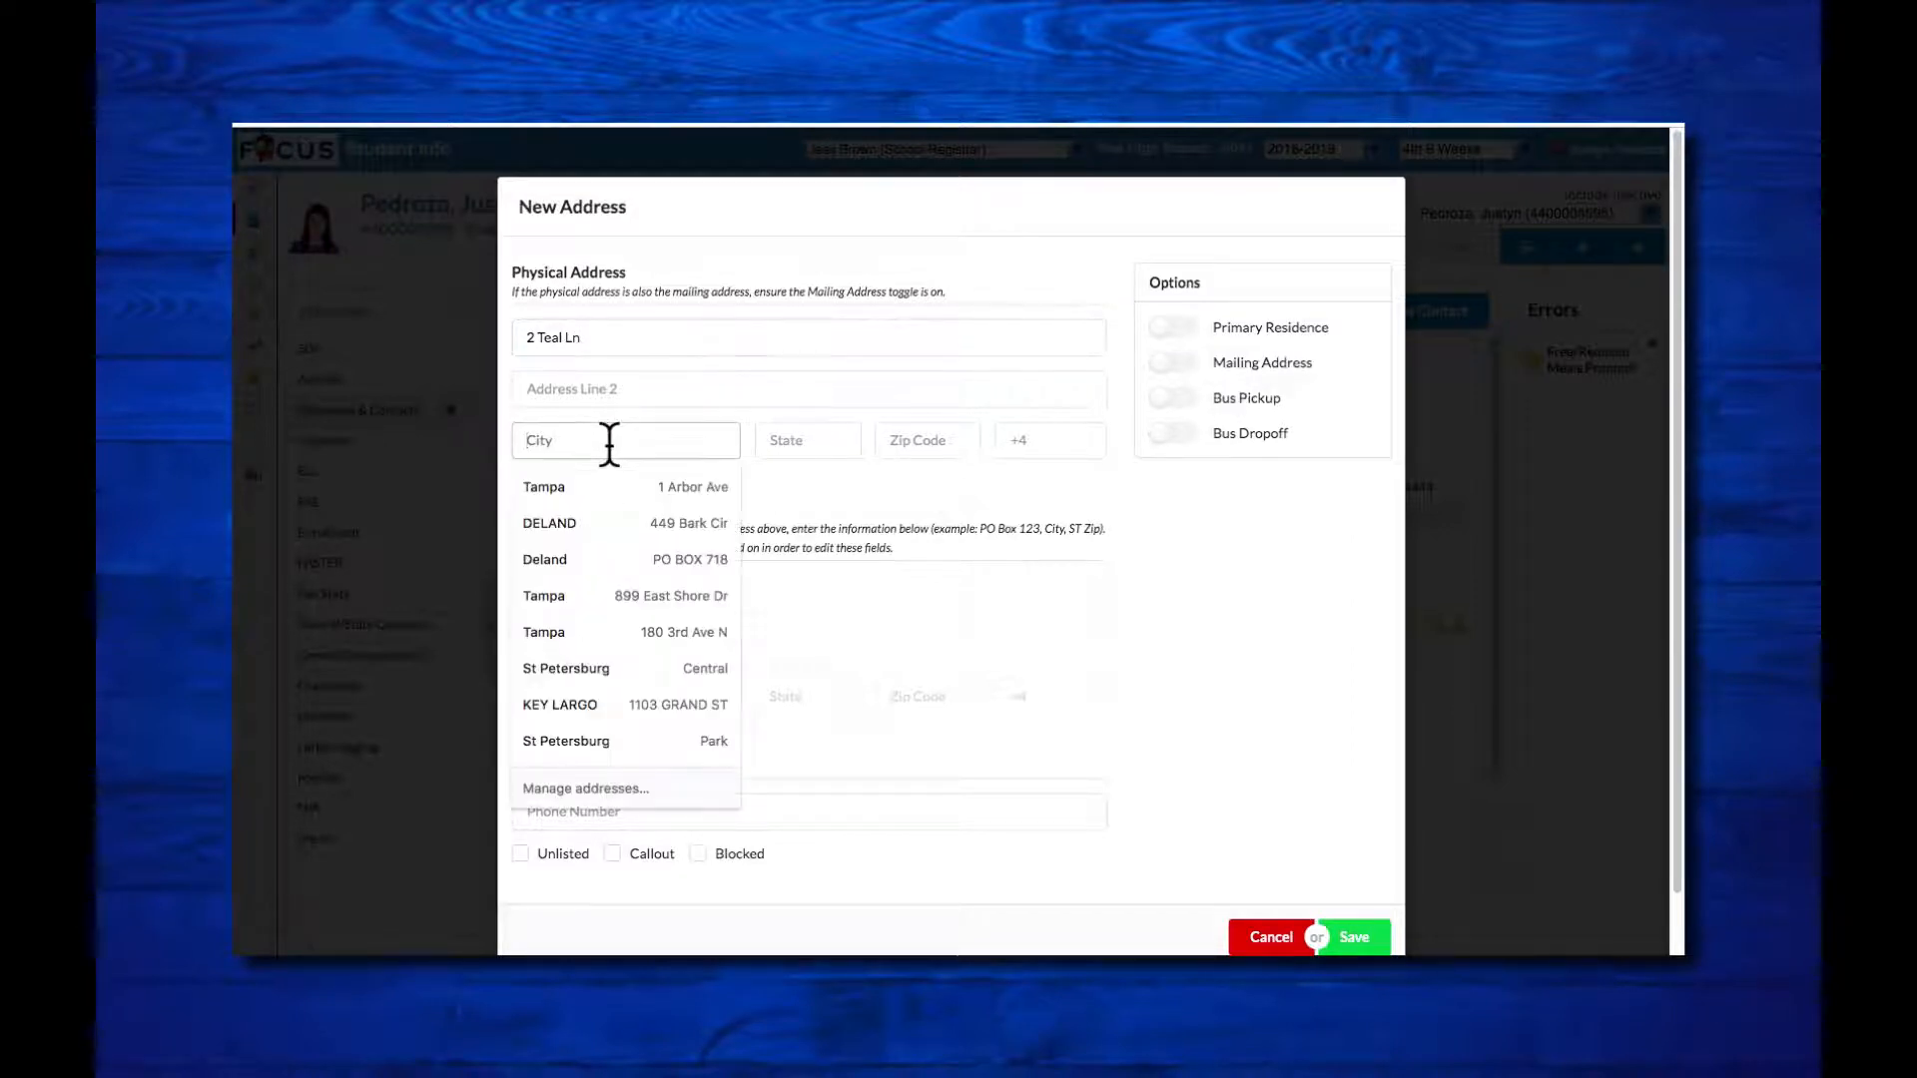
{"action": "type", "text": "St Pe"}
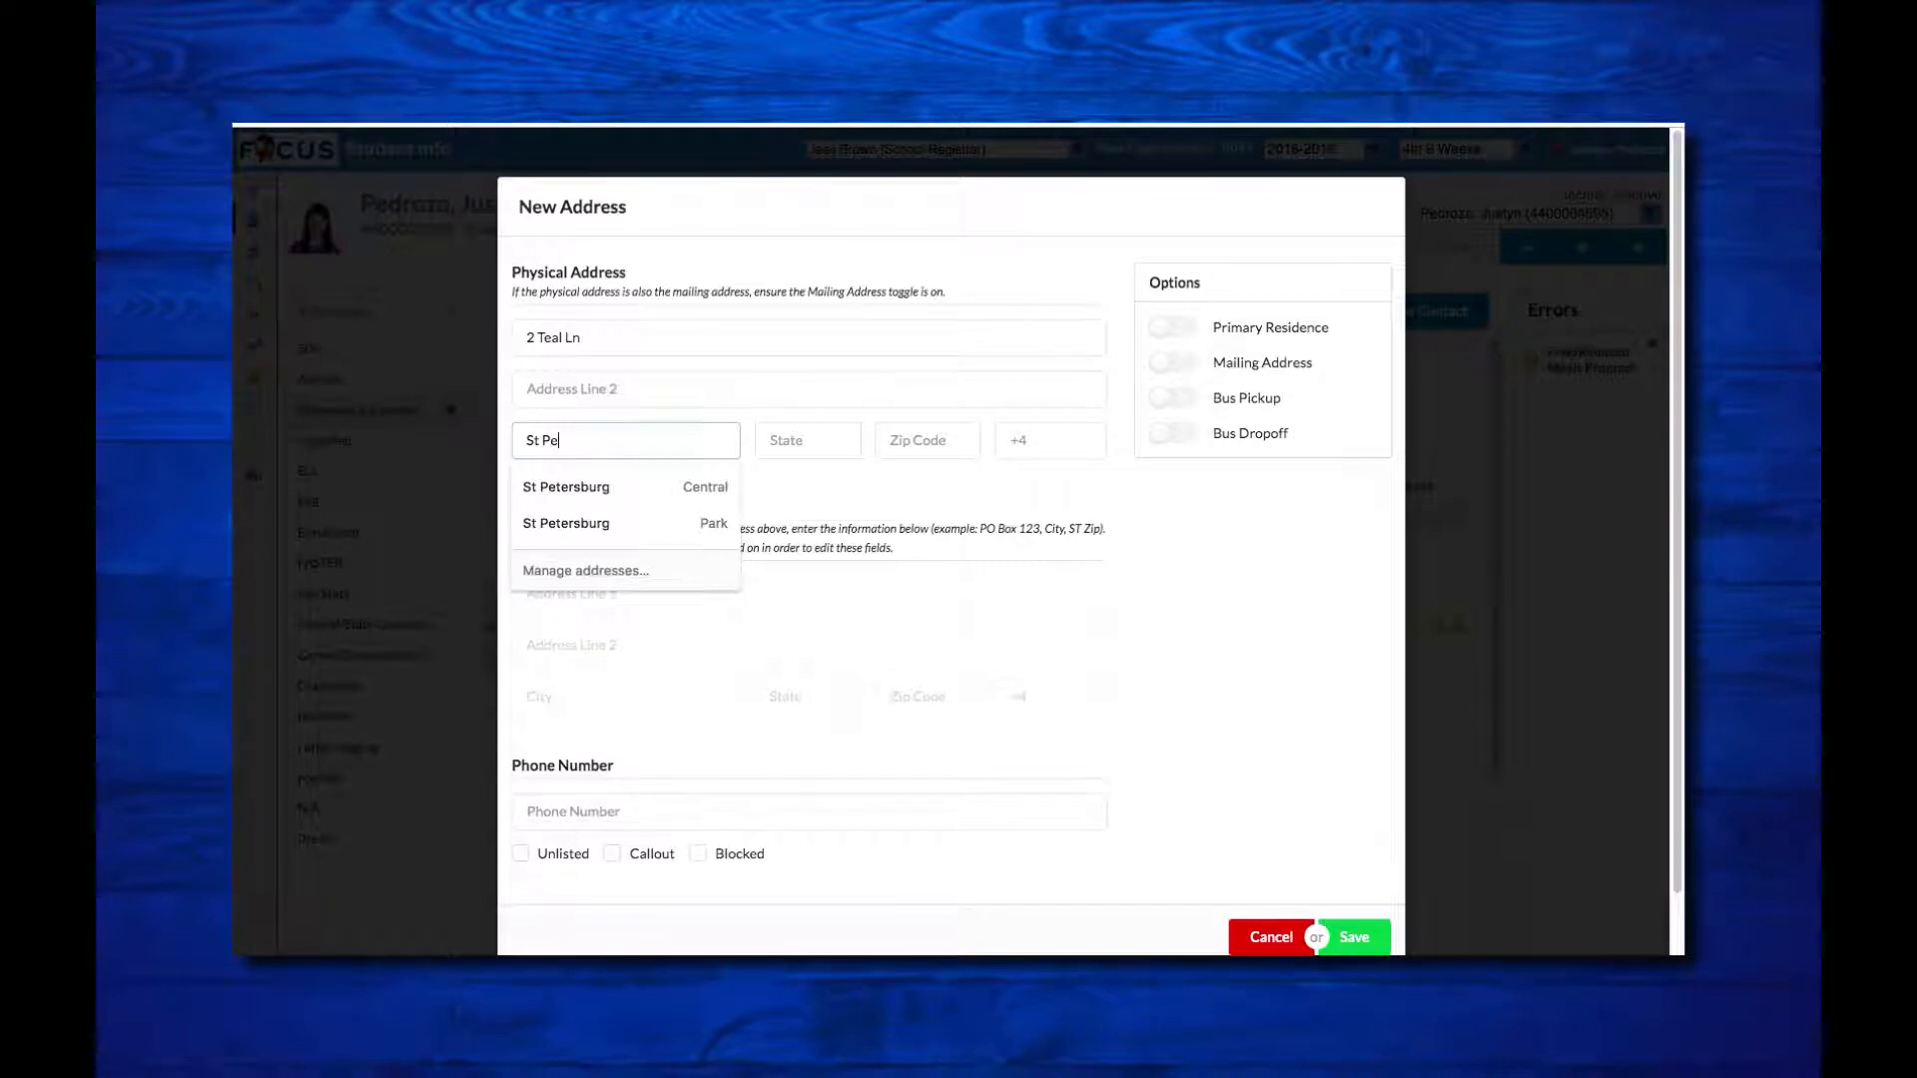
{"action": "type", "text": "tetrsburg"}
{"action": "left_click", "coordinate": [785, 436]}
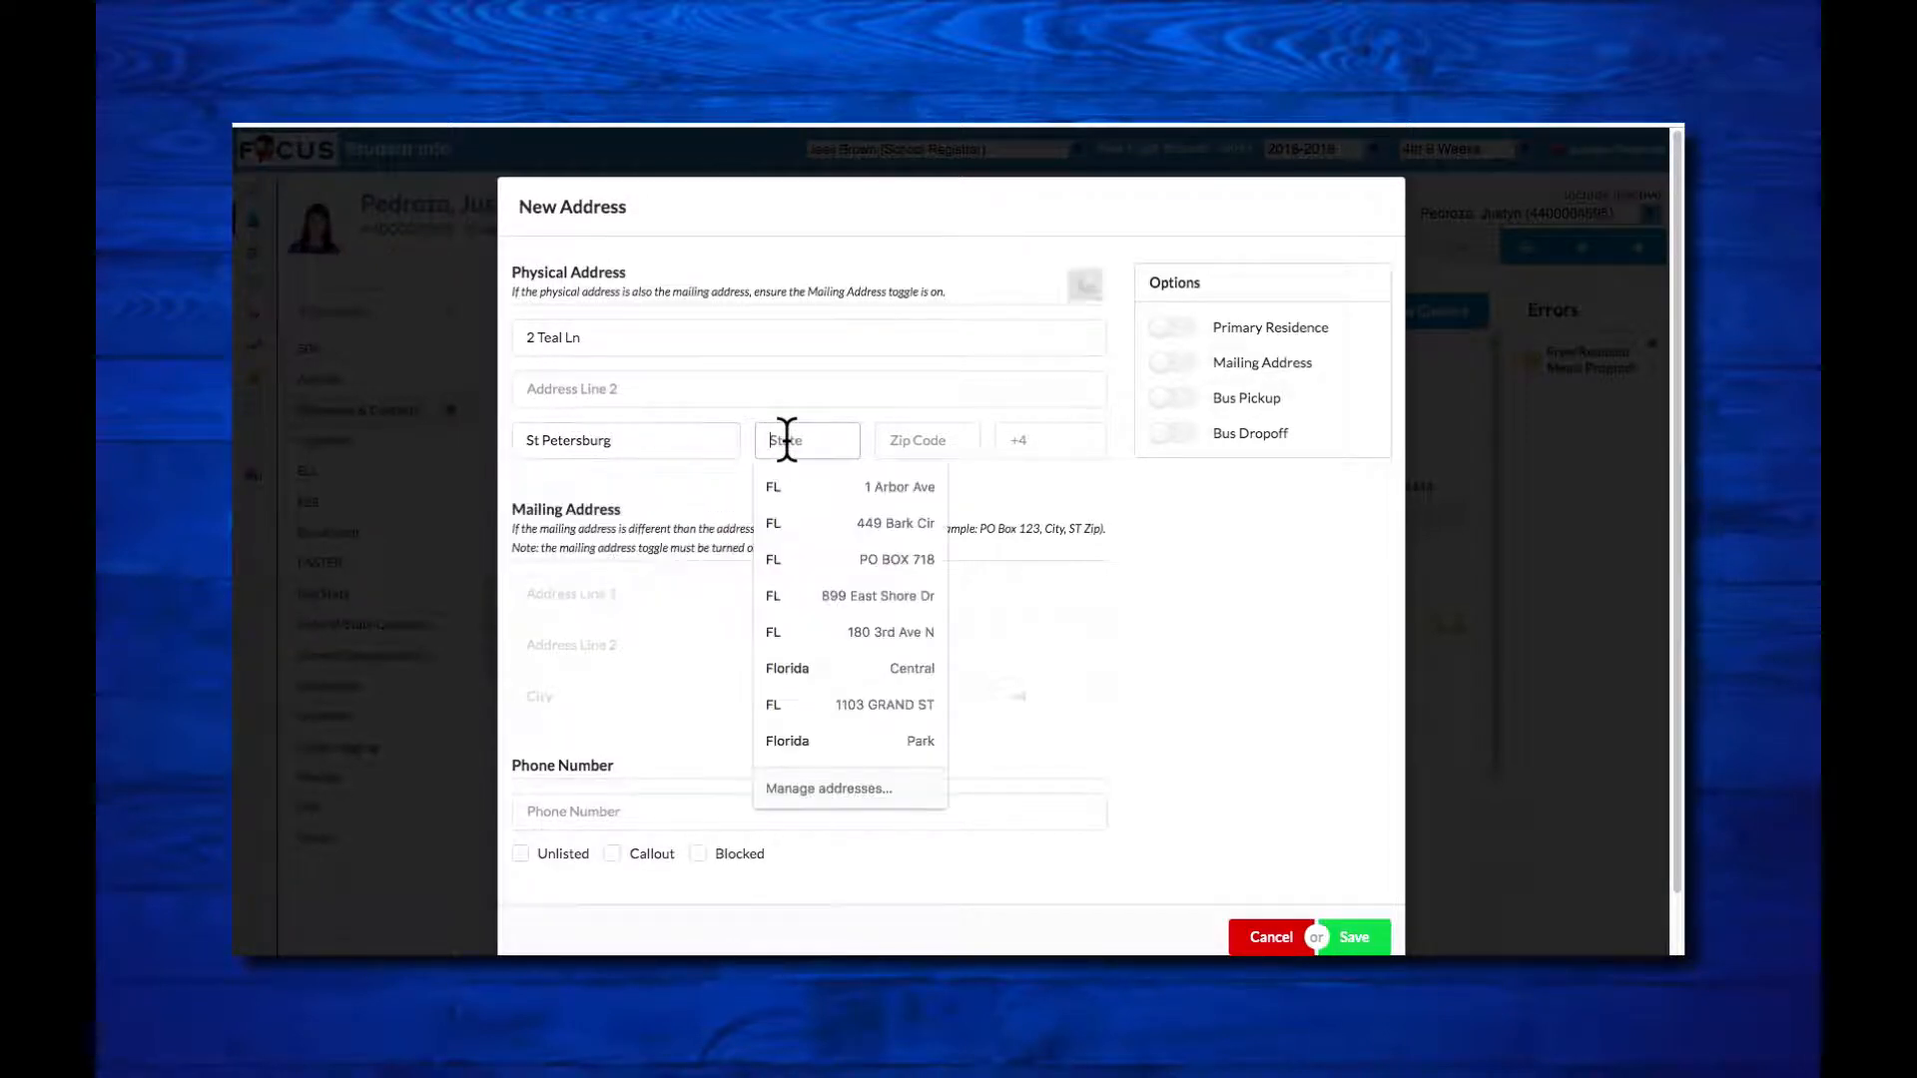
{"action": "type", "text": "FL"}
{"action": "left_click", "coordinate": [909, 433]}
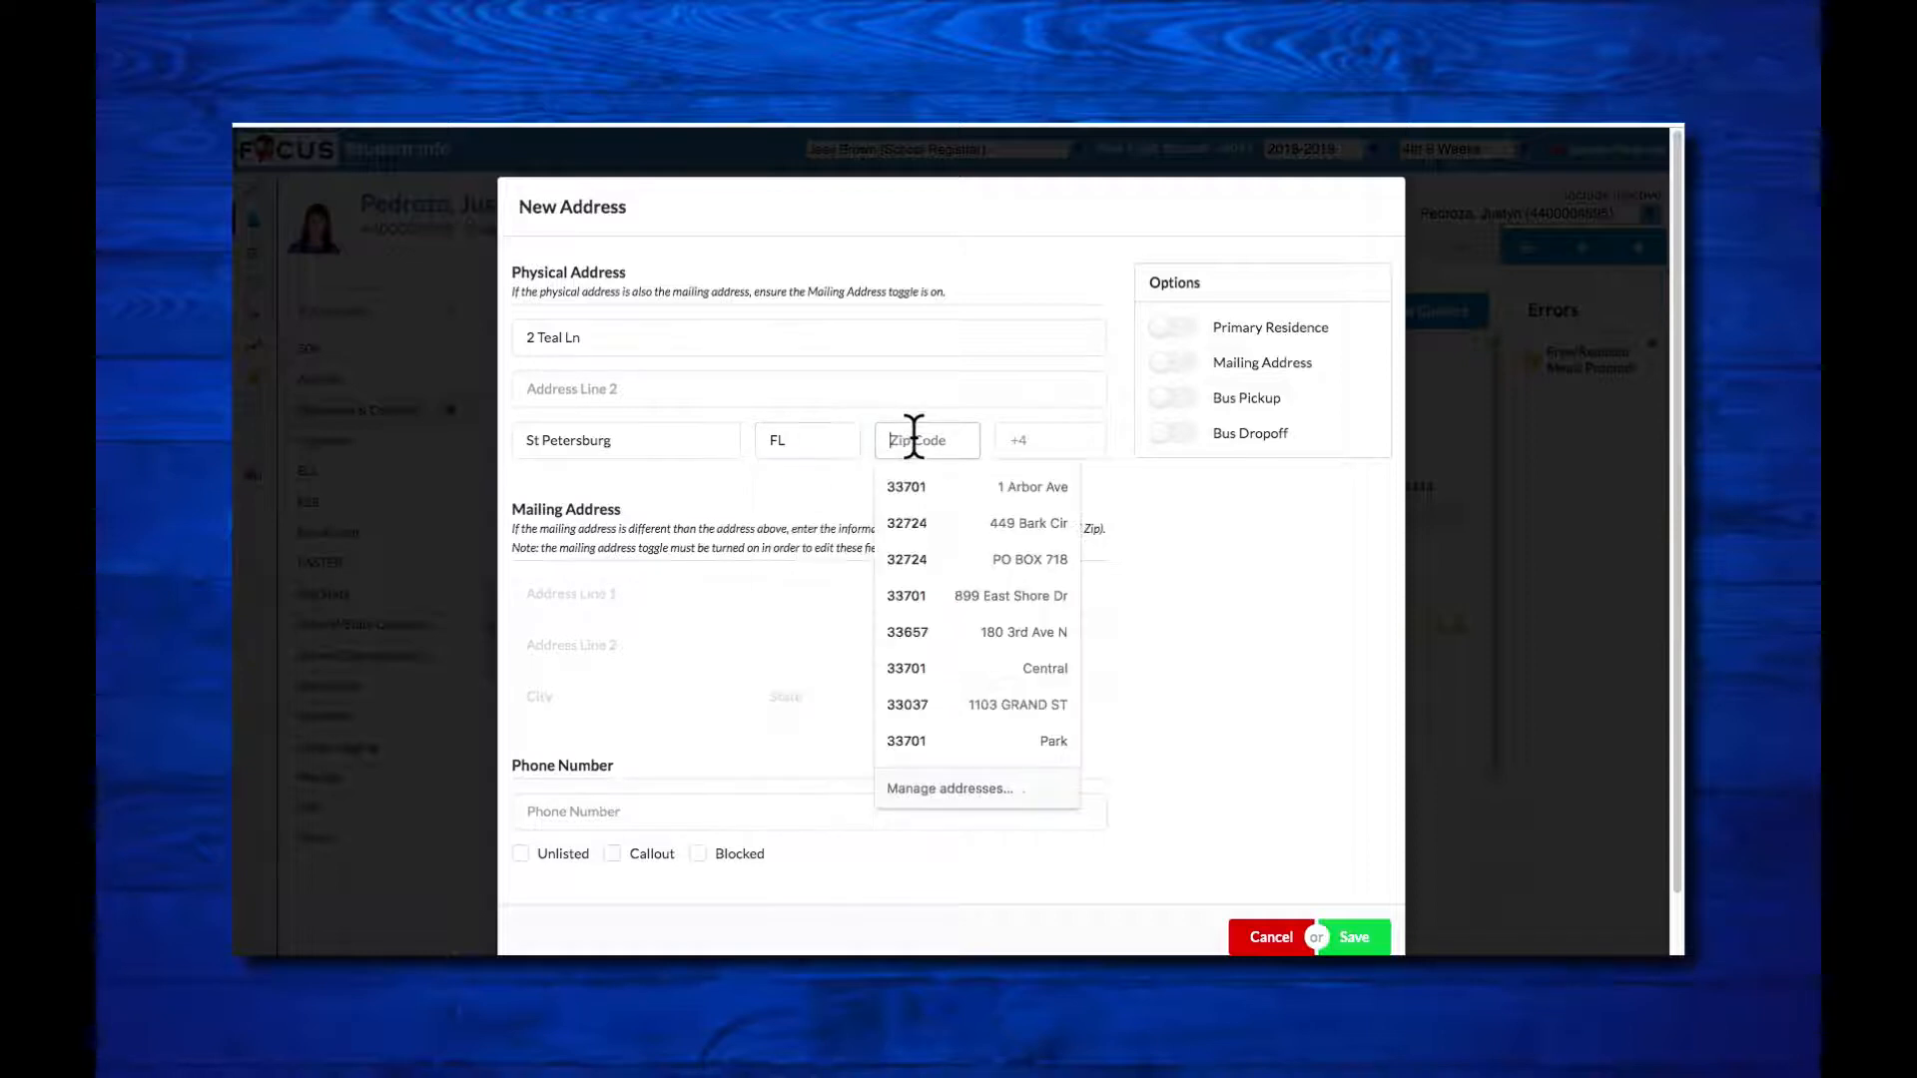
{"action": "type", "text": "33701"}
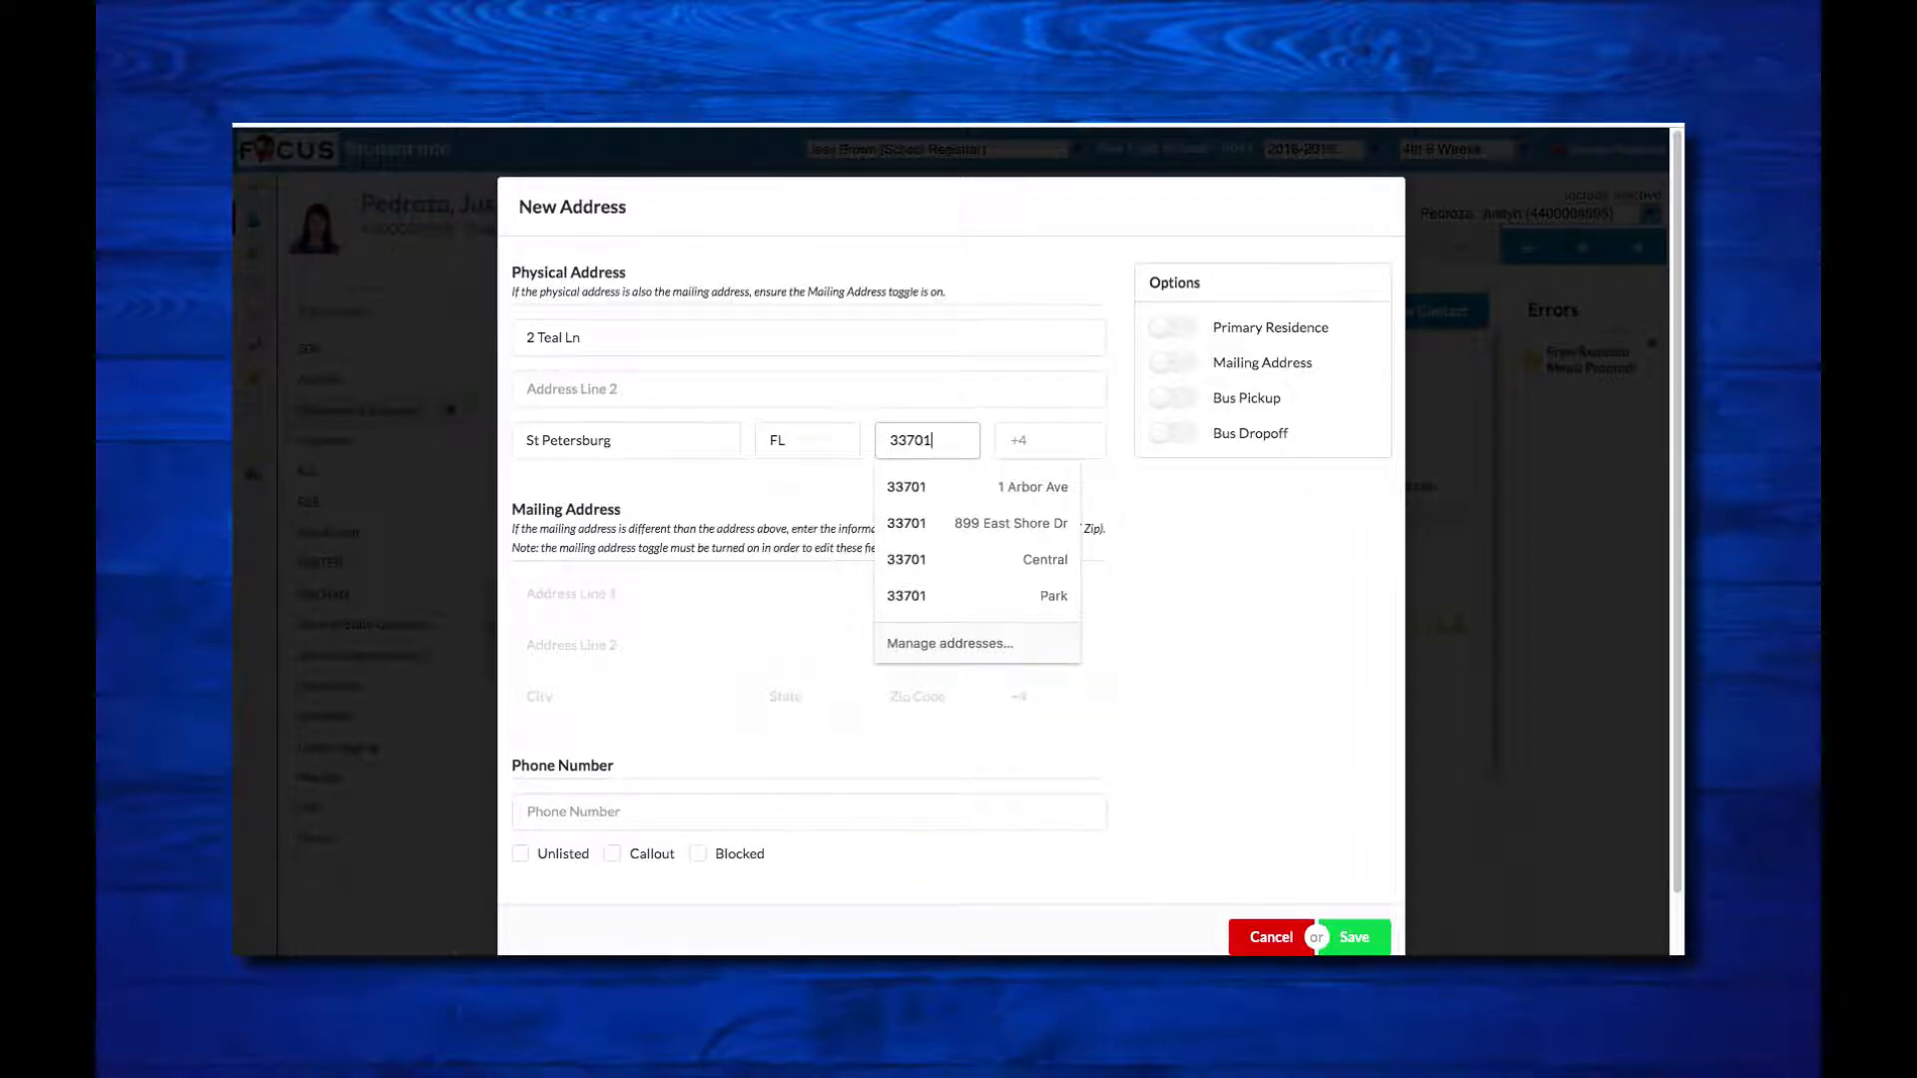
{"action": "left_click", "coordinate": [1236, 555]}
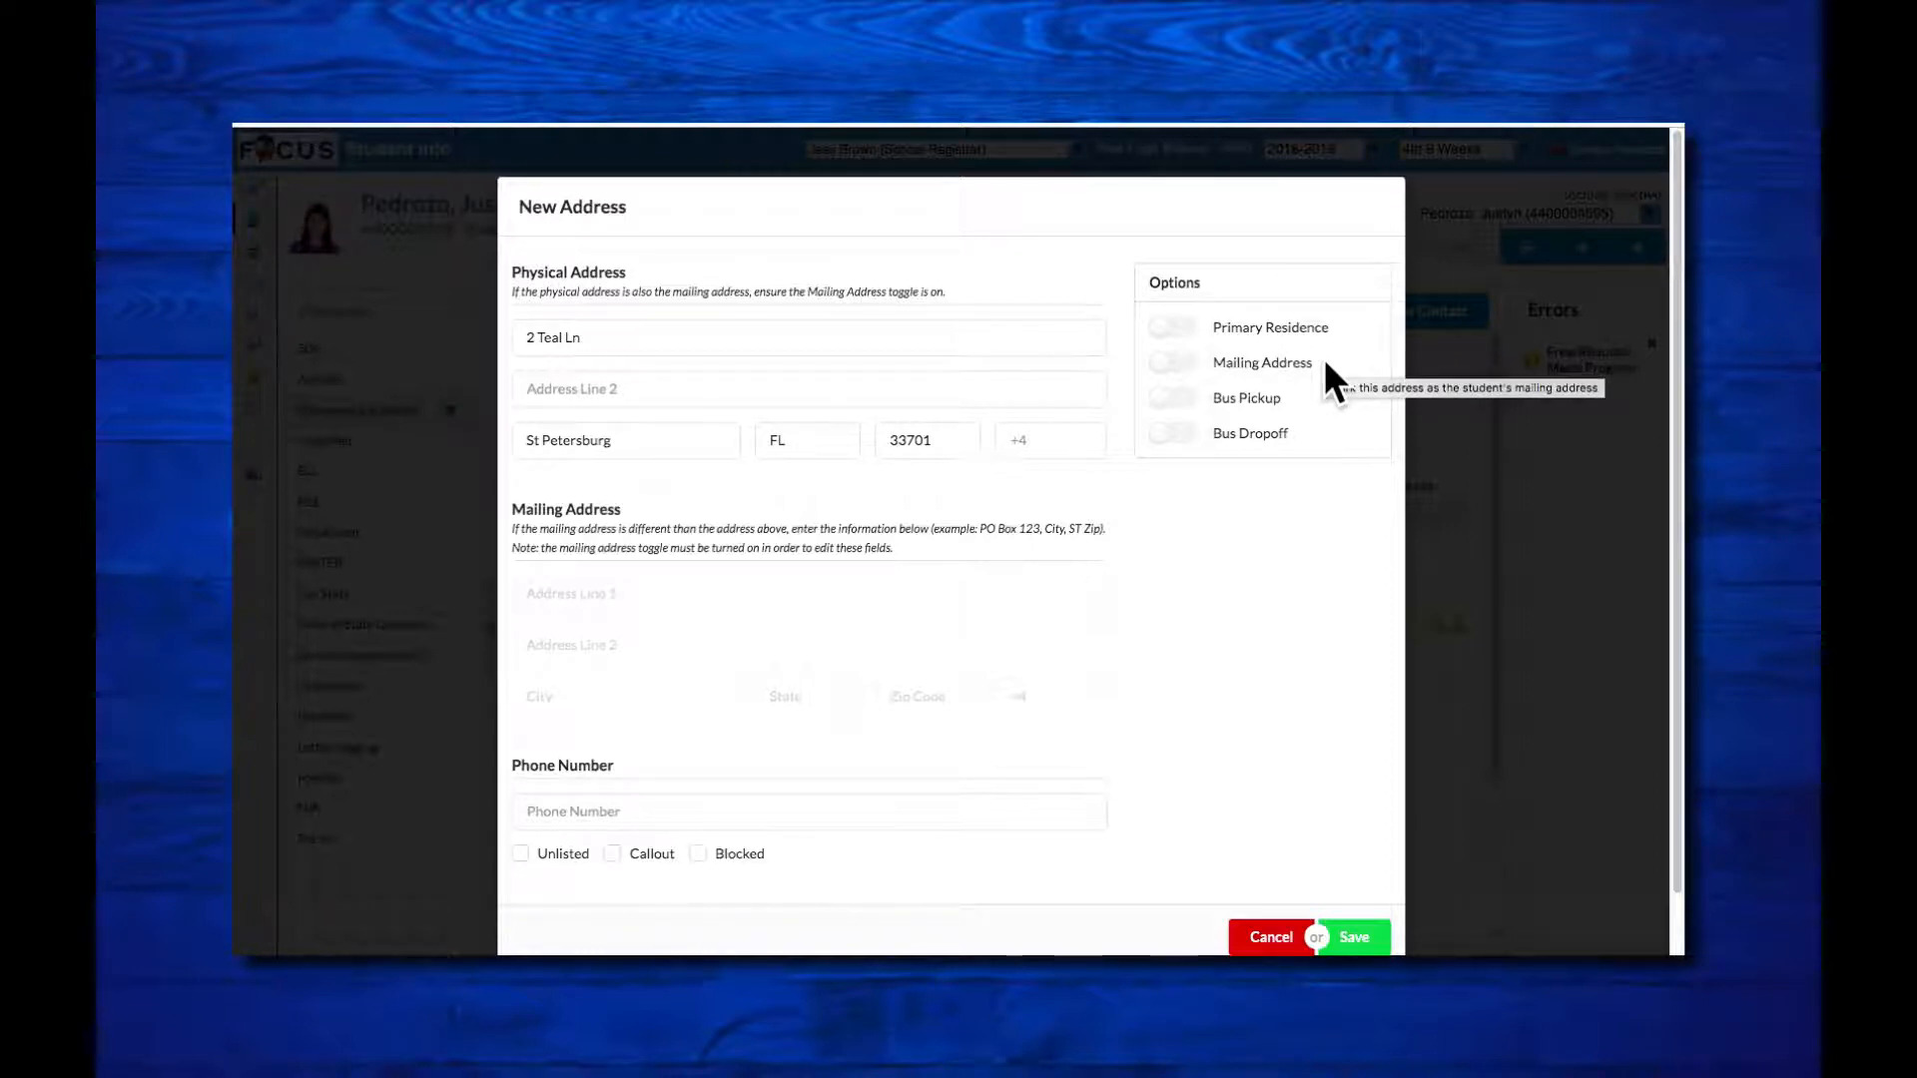
Step: Enable Bus Pickup and Bus Dropoff for the new address, enter its phone number, and save it
{"action": "left_click", "coordinate": [1209, 399]}
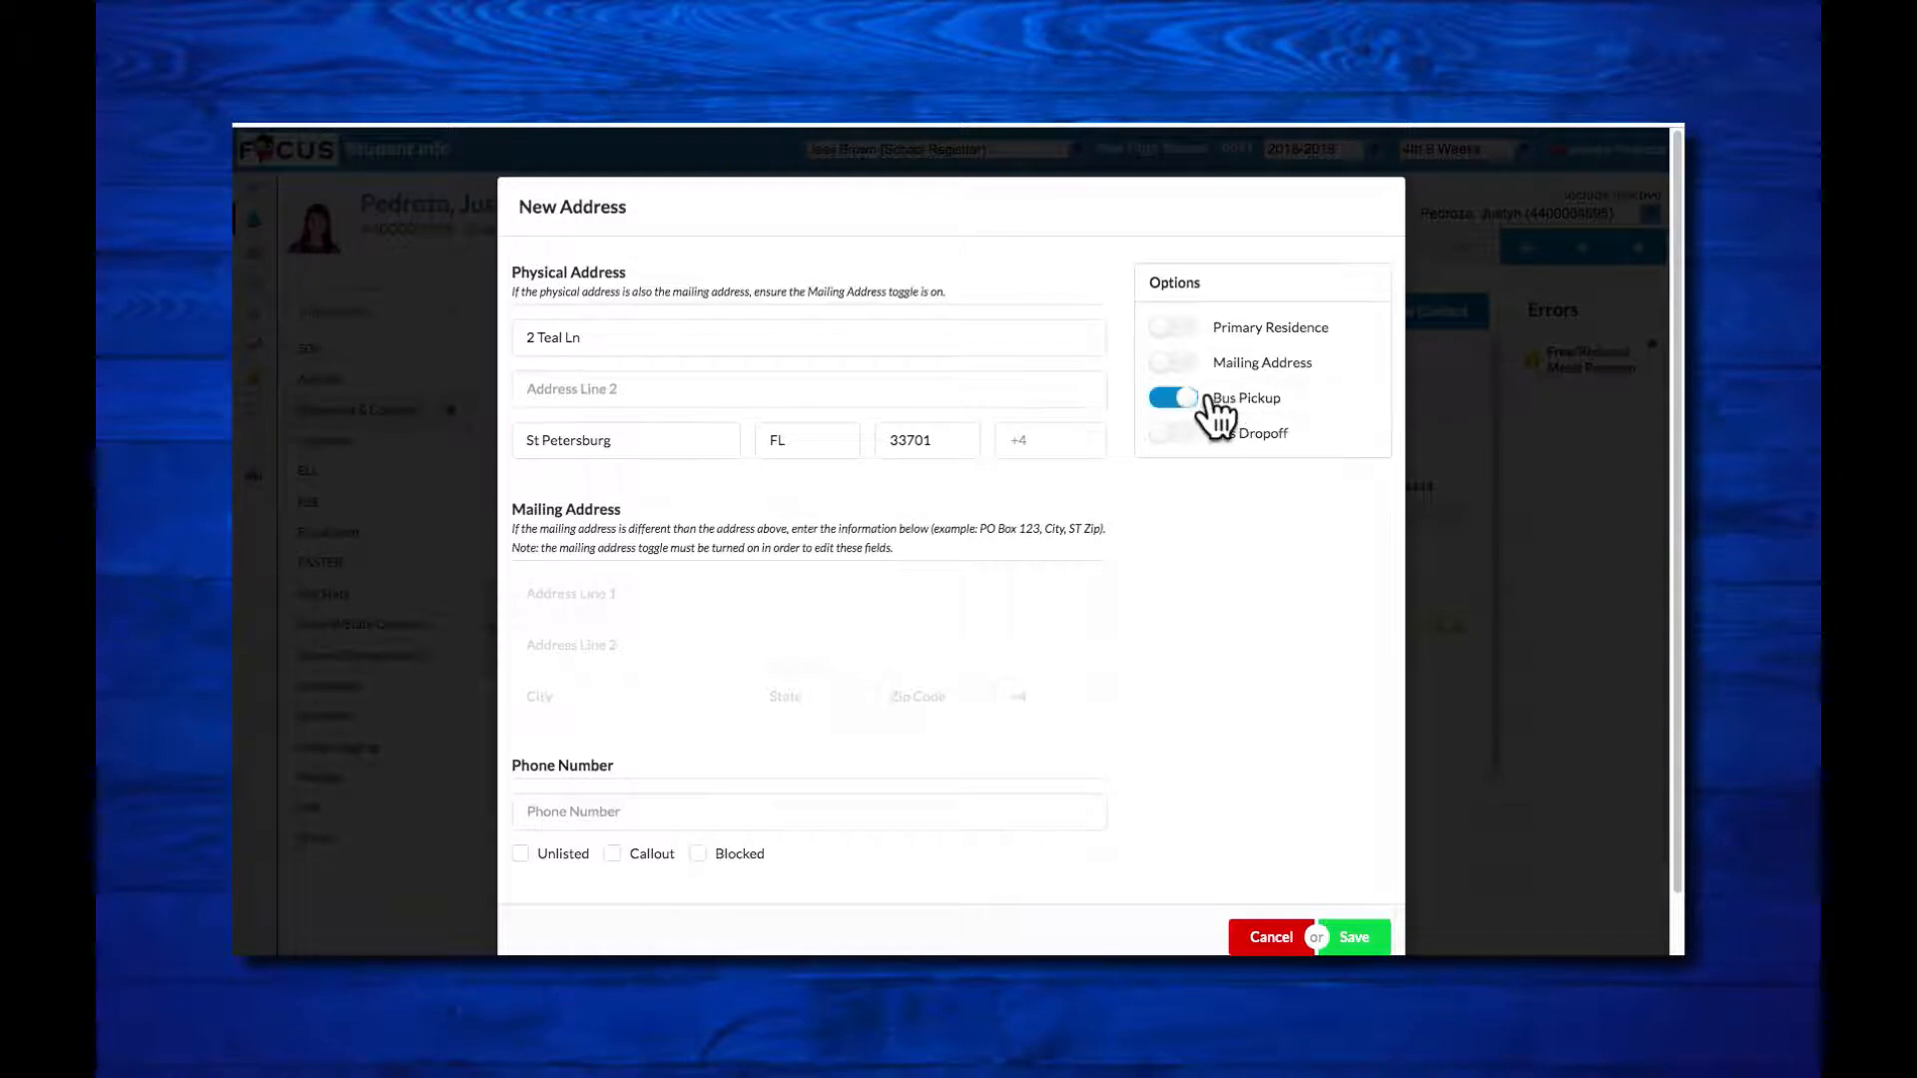
{"action": "left_click", "coordinate": [1187, 436]}
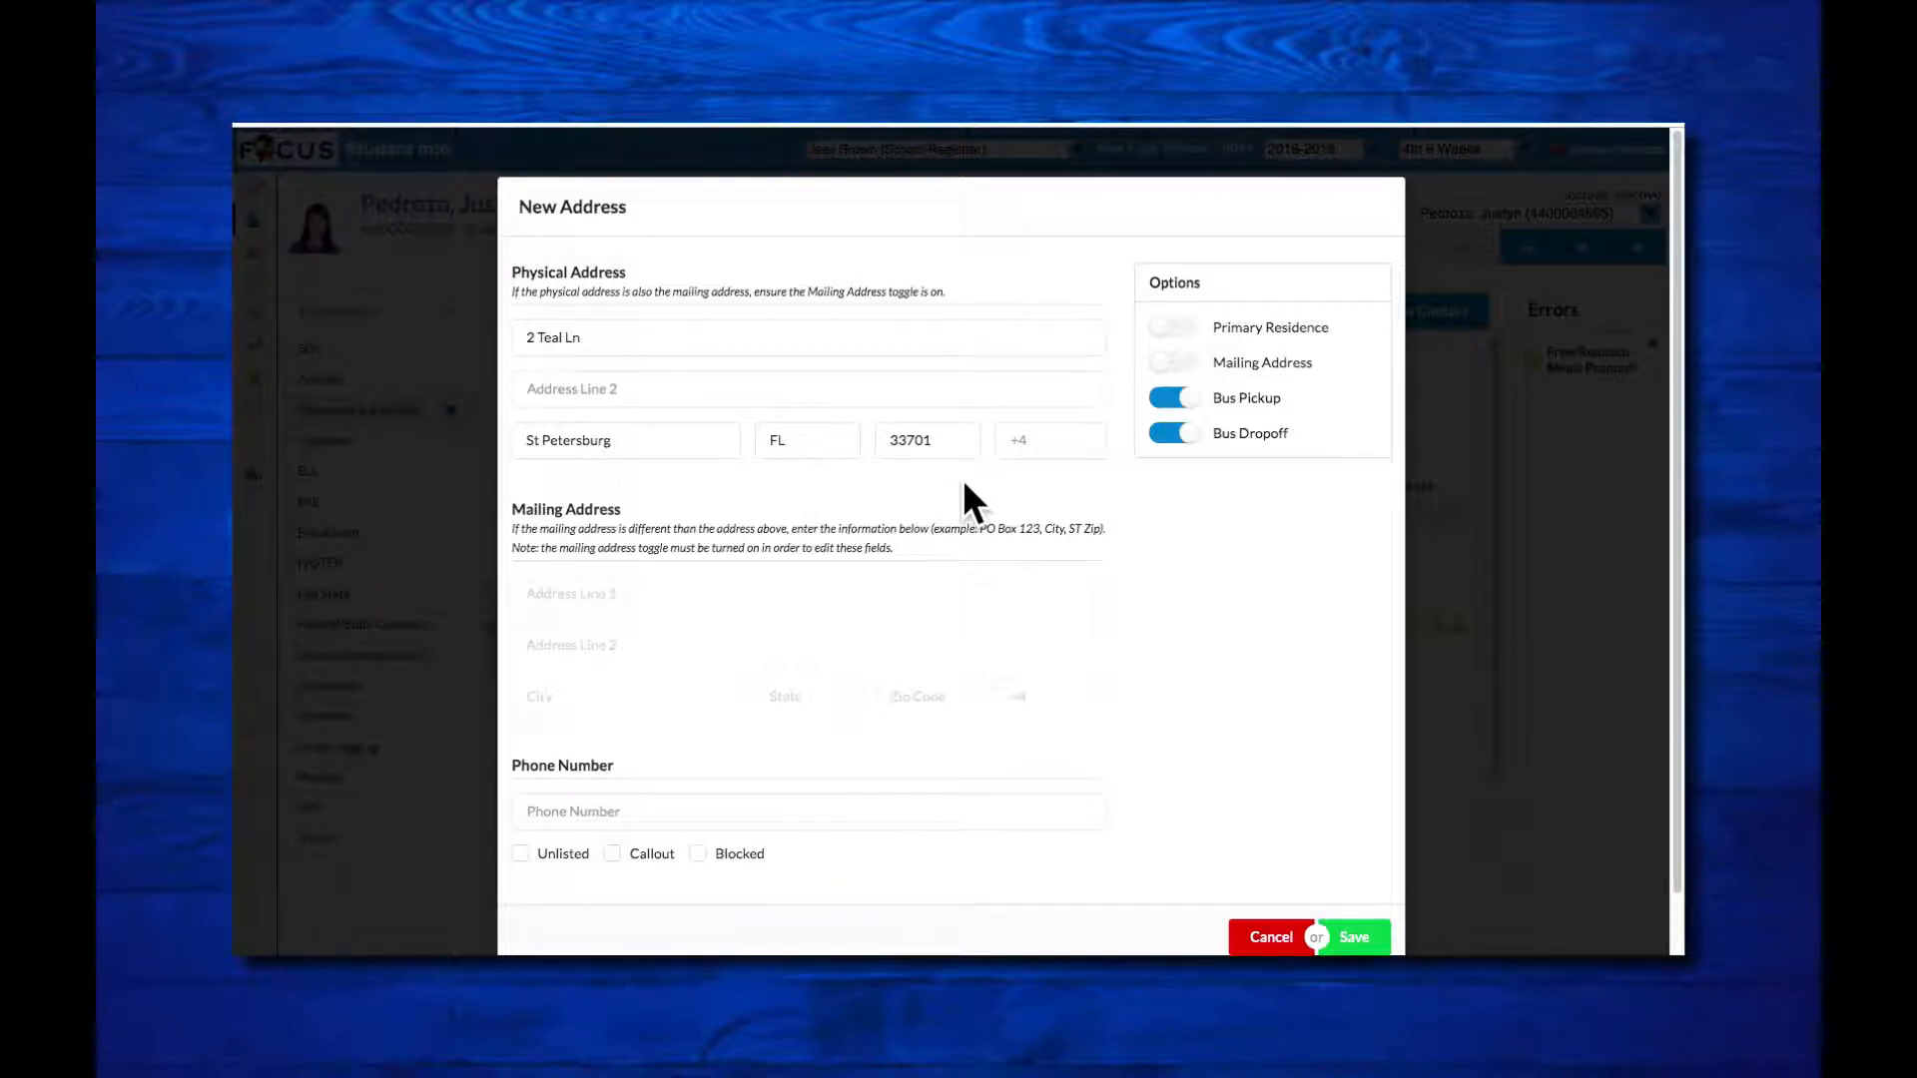
{"action": "left_click", "coordinate": [595, 809]}
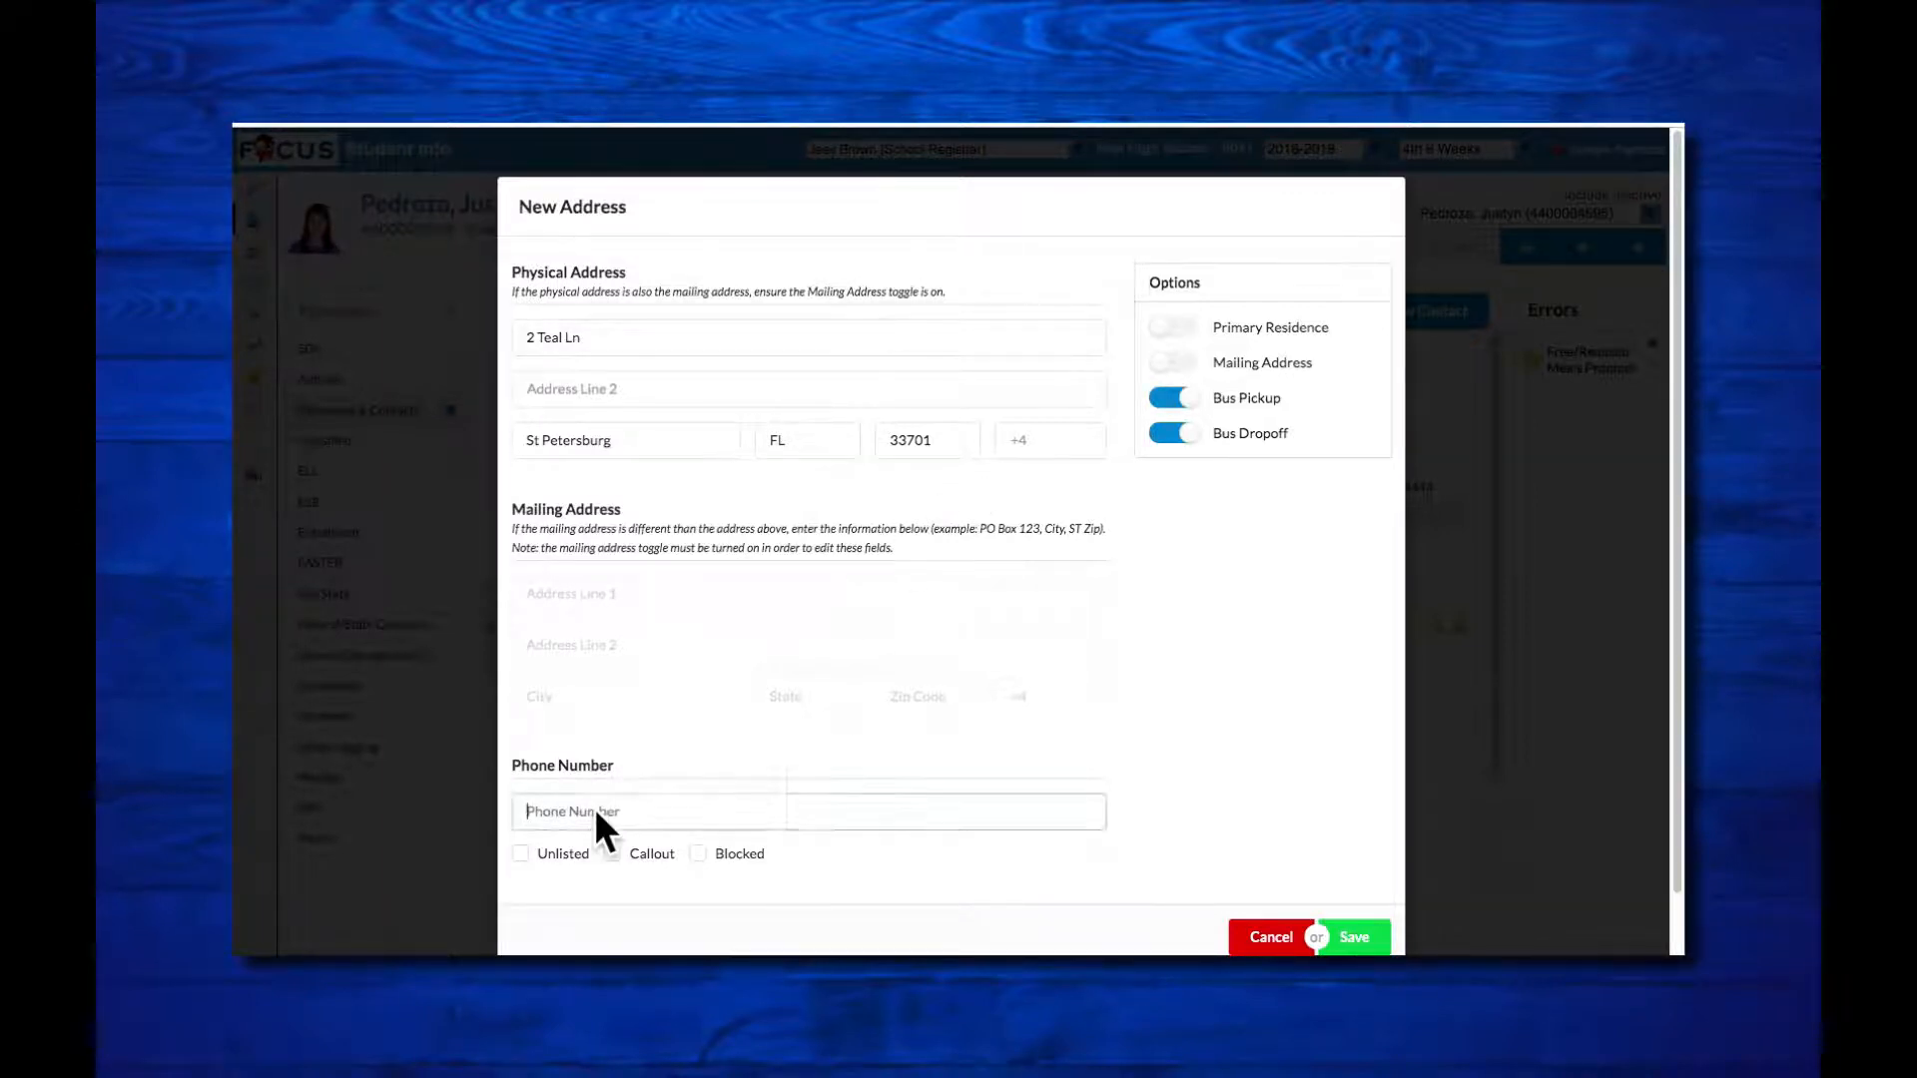
{"action": "right_click", "coordinate": [595, 807]}
{"action": "left_click", "coordinate": [547, 799]}
{"action": "type", "text": "7275556666"}
{"action": "left_click", "coordinate": [1166, 807]}
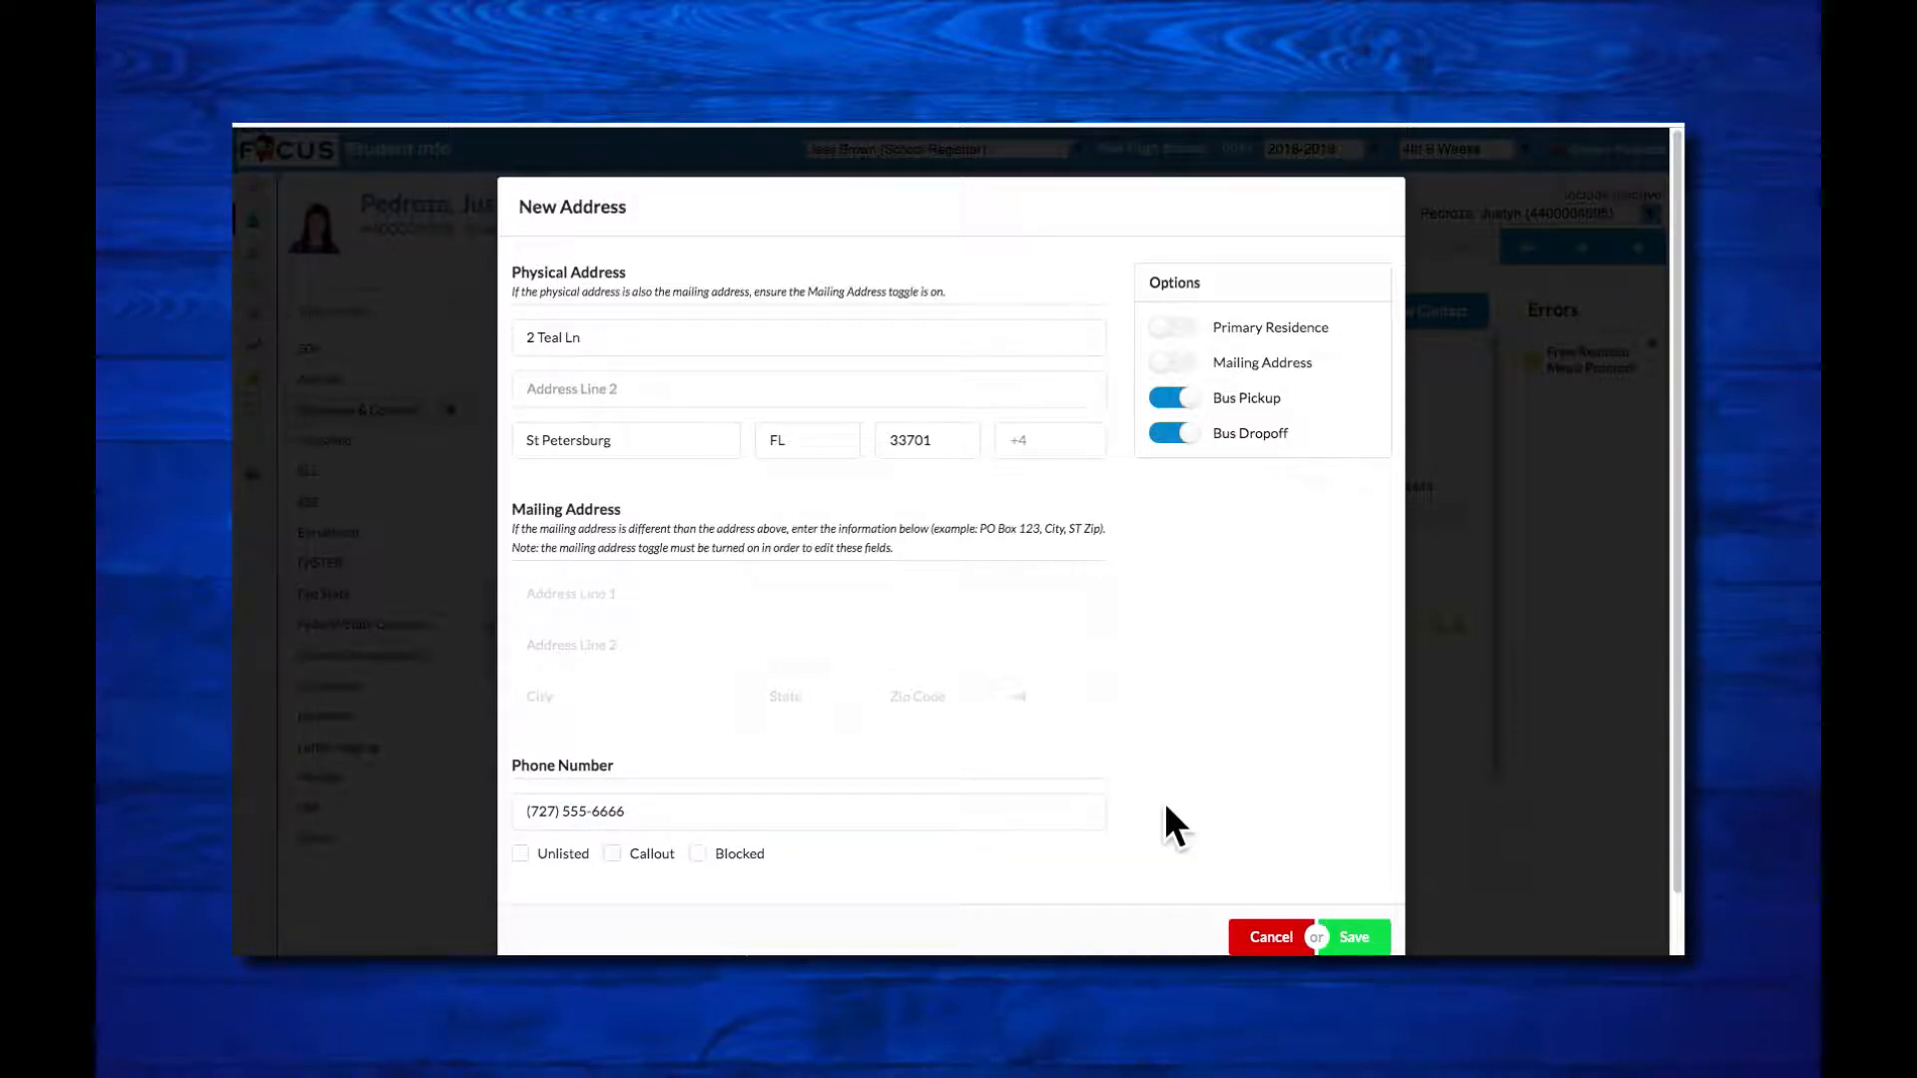
{"action": "left_click", "coordinate": [1361, 936]}
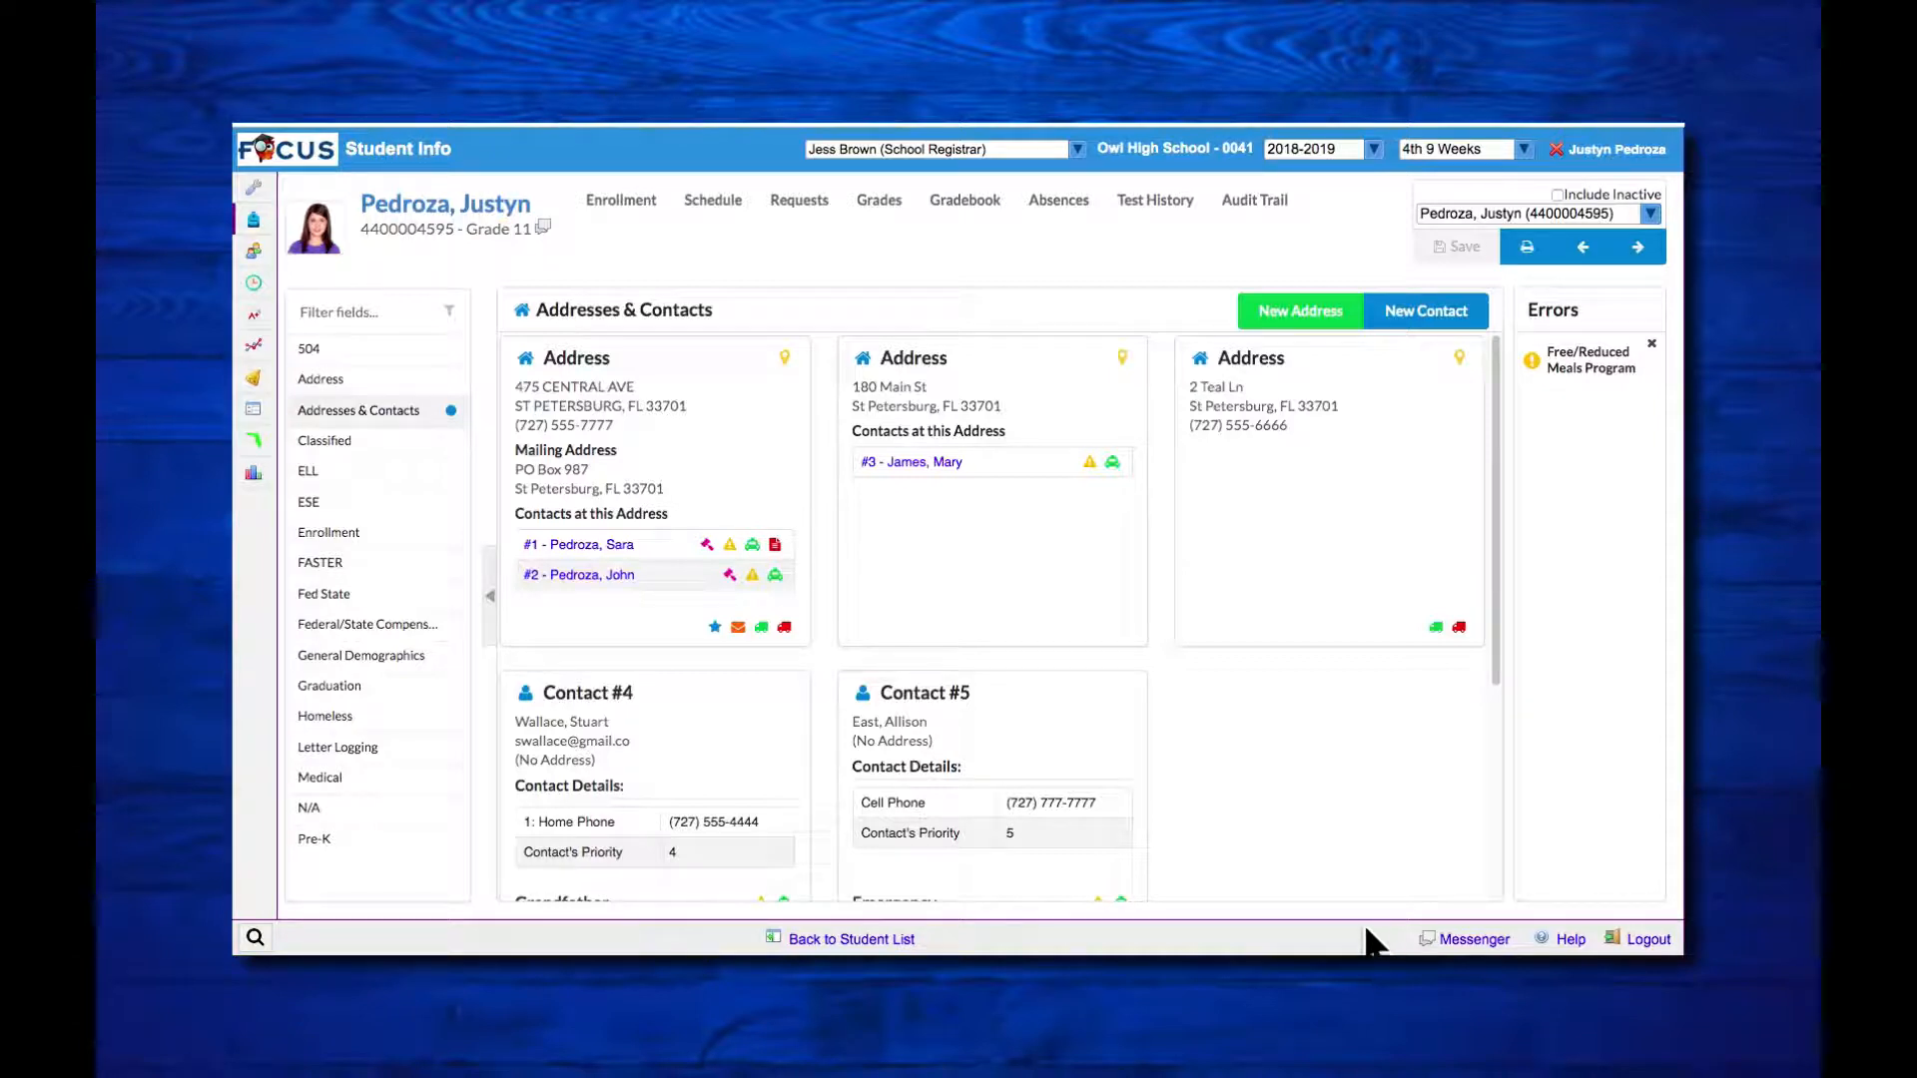
Step: Try turning off Primary Residence on the parents' address, then restore the option and save the address
{"action": "left_click", "coordinate": [717, 428]}
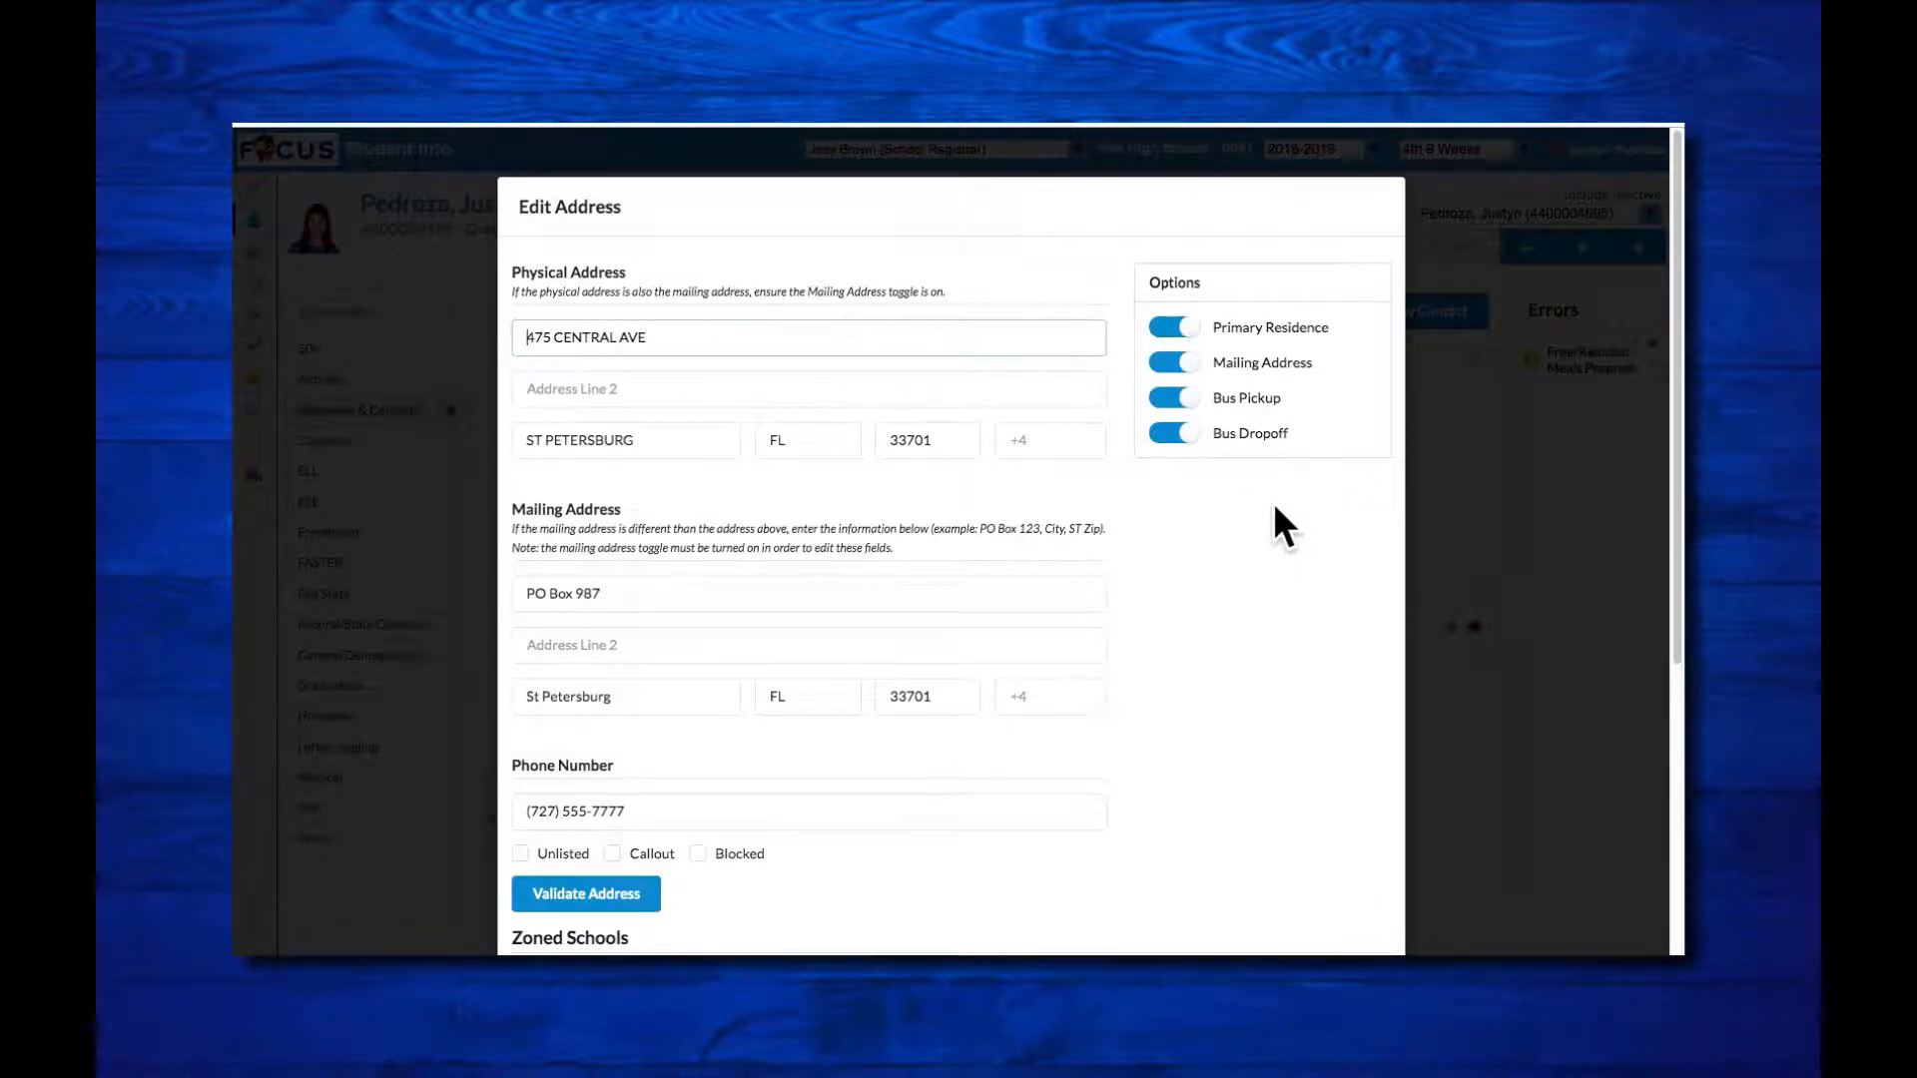
{"action": "left_click", "coordinate": [1194, 330]}
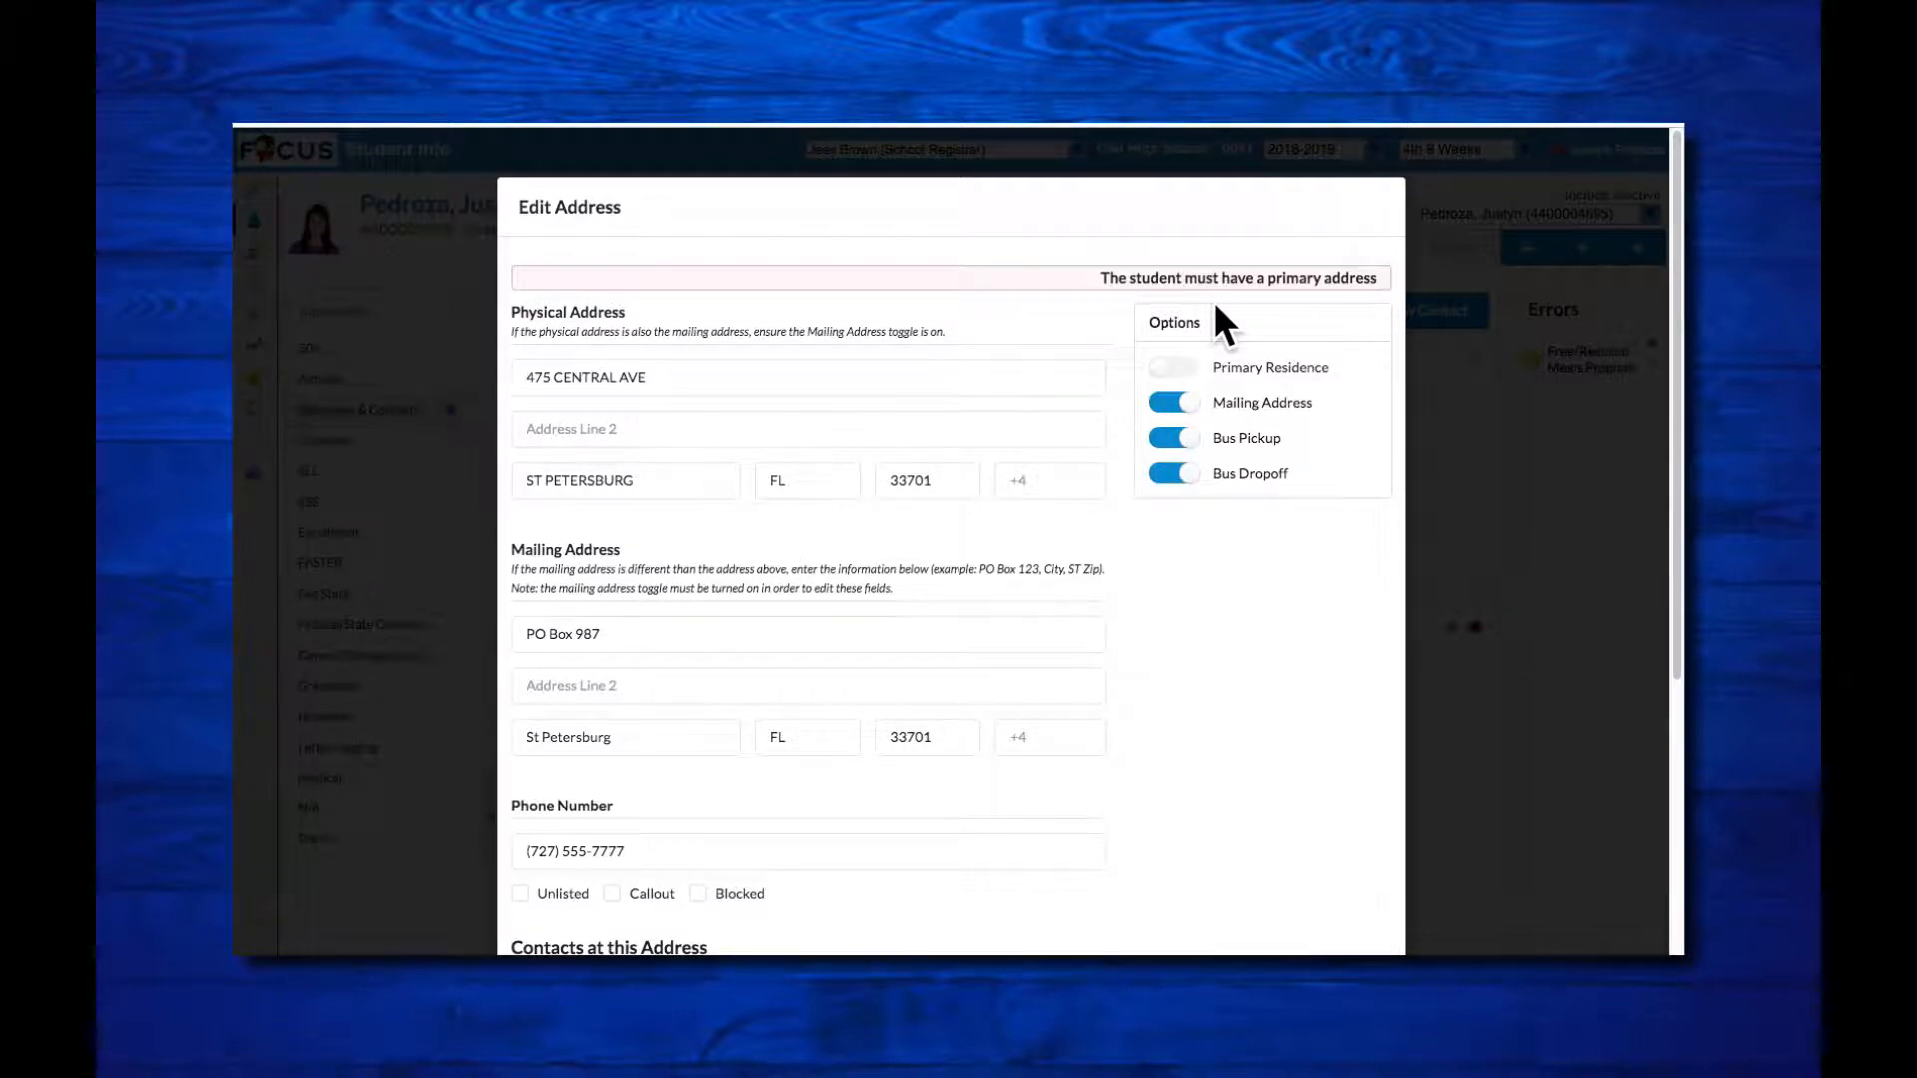
{"action": "left_click", "coordinate": [1184, 367]}
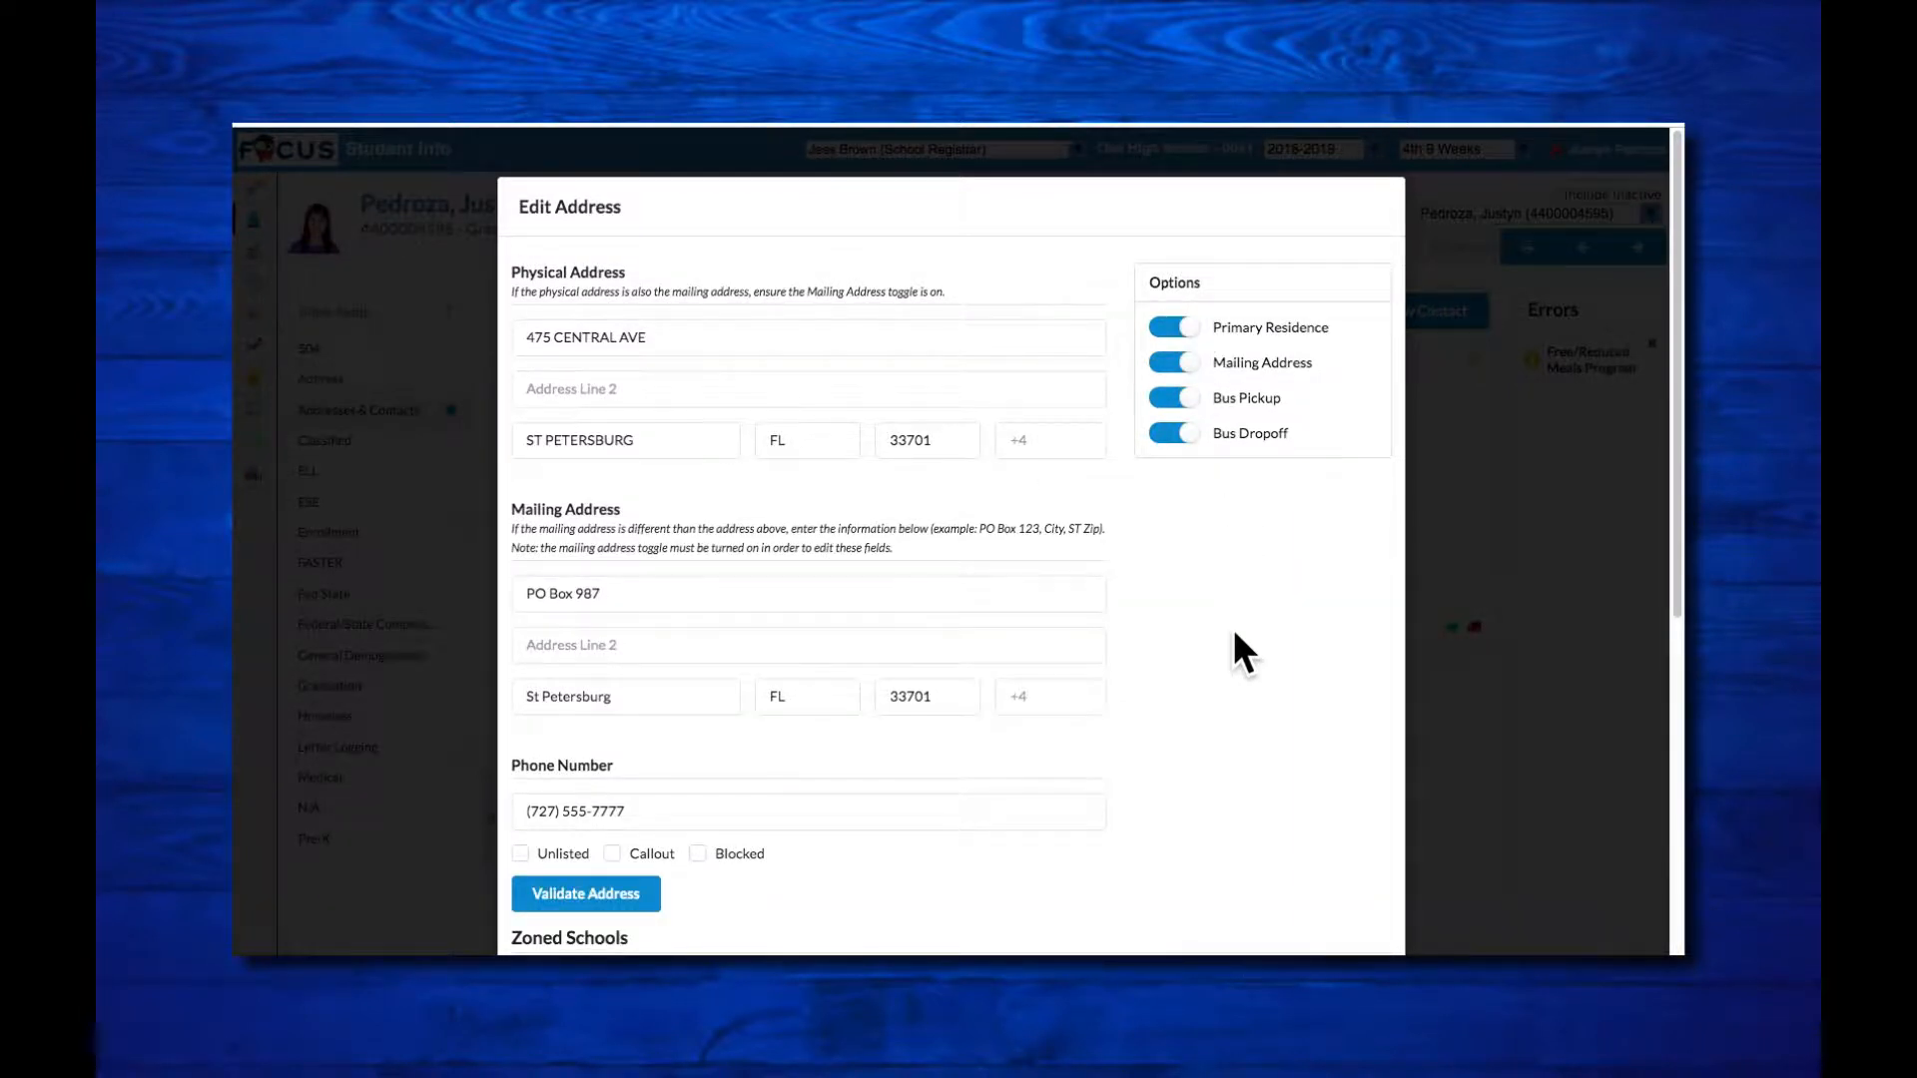
{"action": "scroll", "coordinate": [1232, 627], "scroll_direction": "down", "scroll_amount": 5}
{"action": "scroll", "coordinate": [1234, 629], "scroll_direction": "down", "scroll_amount": 2}
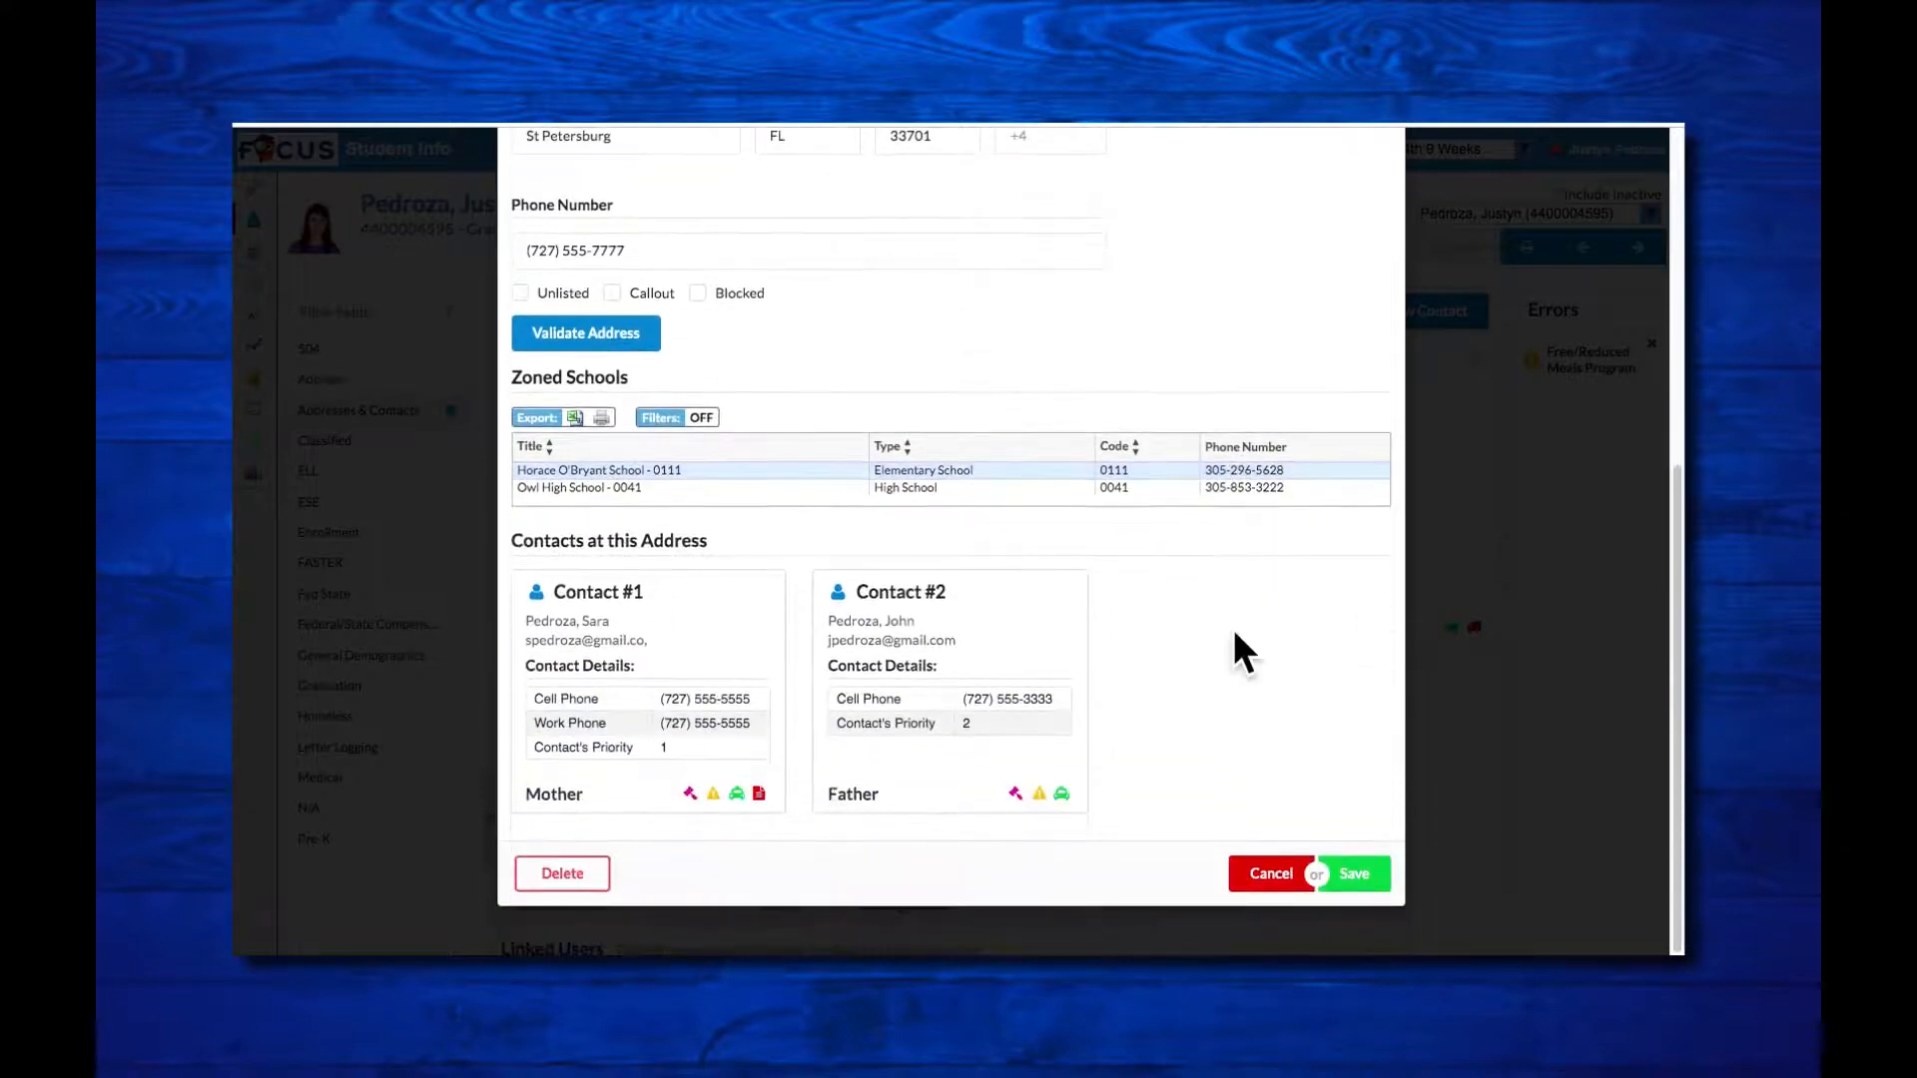
{"action": "left_click", "coordinate": [1358, 874]}
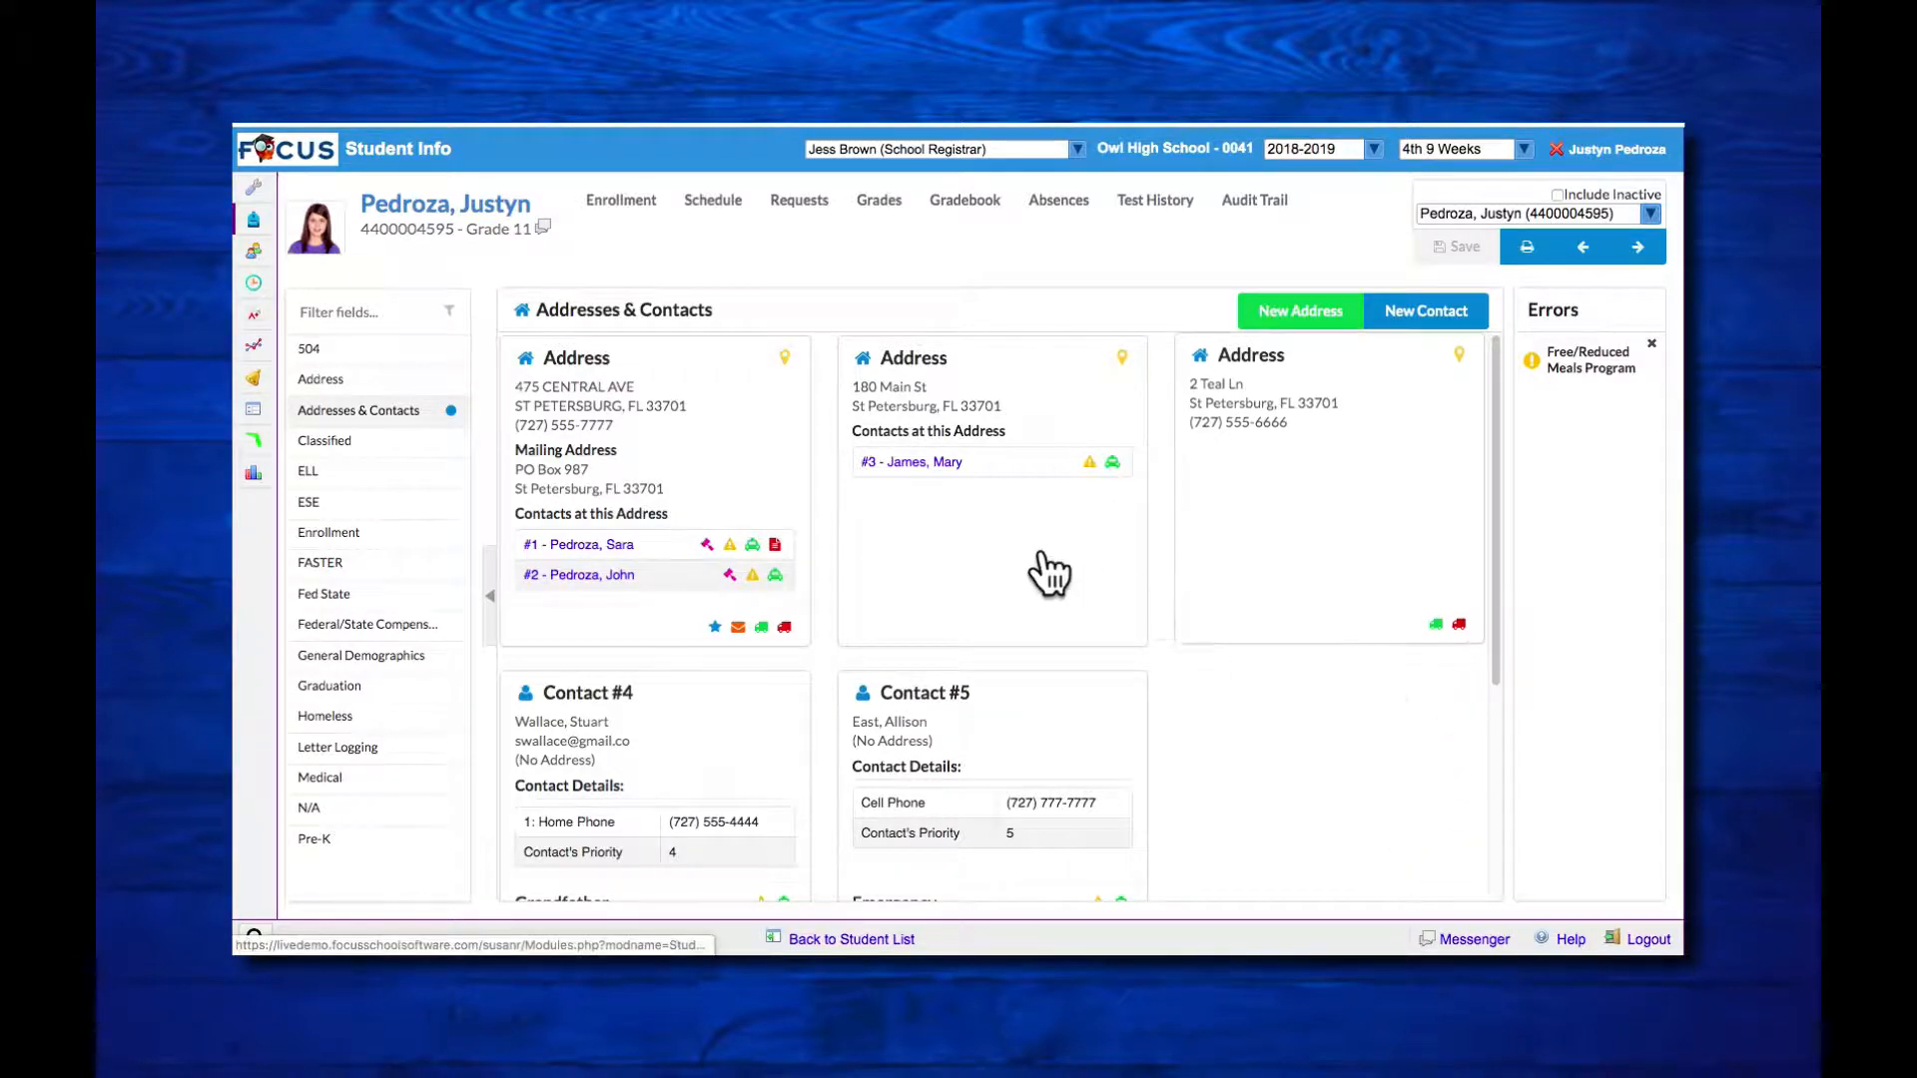
Step: Open the address assigned to contact #3, review its details down to the end, and save it without edits
{"action": "left_click", "coordinate": [993, 559]}
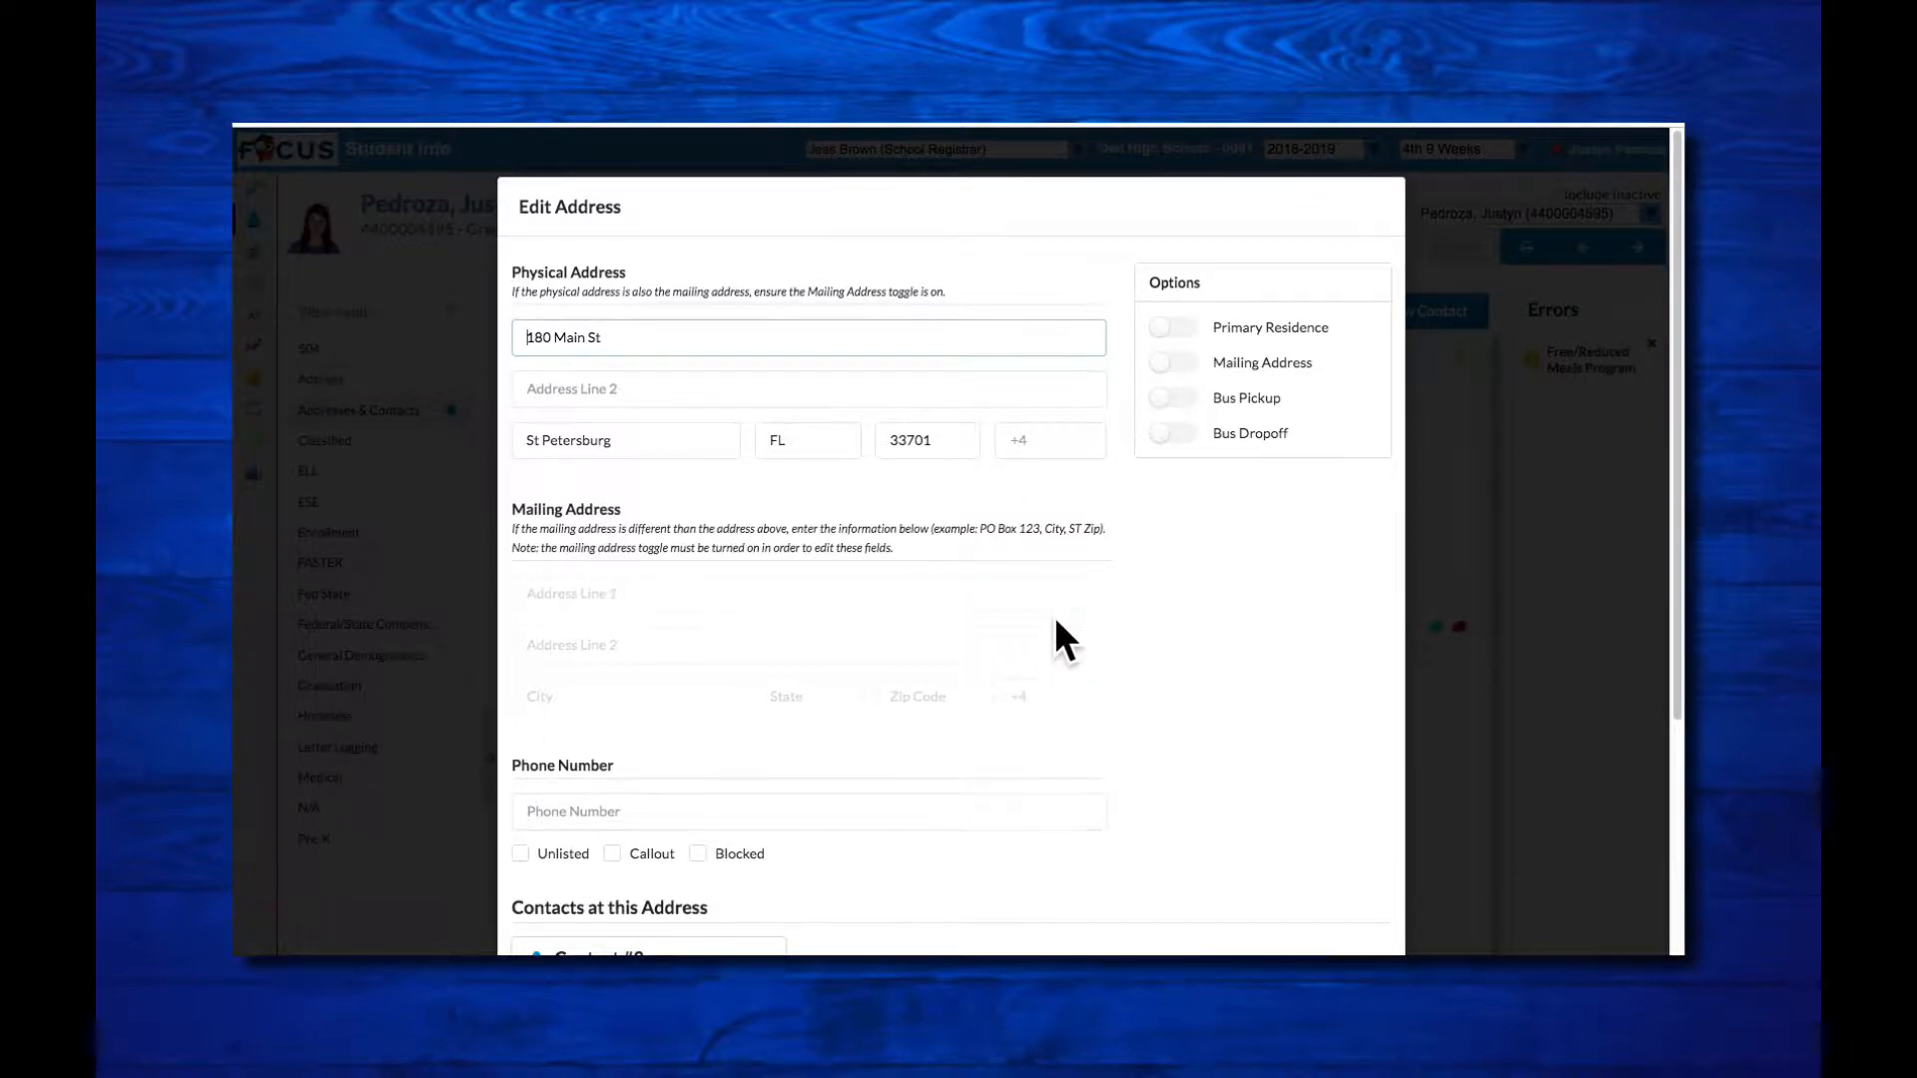
{"action": "scroll", "coordinate": [1057, 621], "scroll_direction": "down", "scroll_amount": 4}
{"action": "left_click", "coordinate": [1351, 875]}
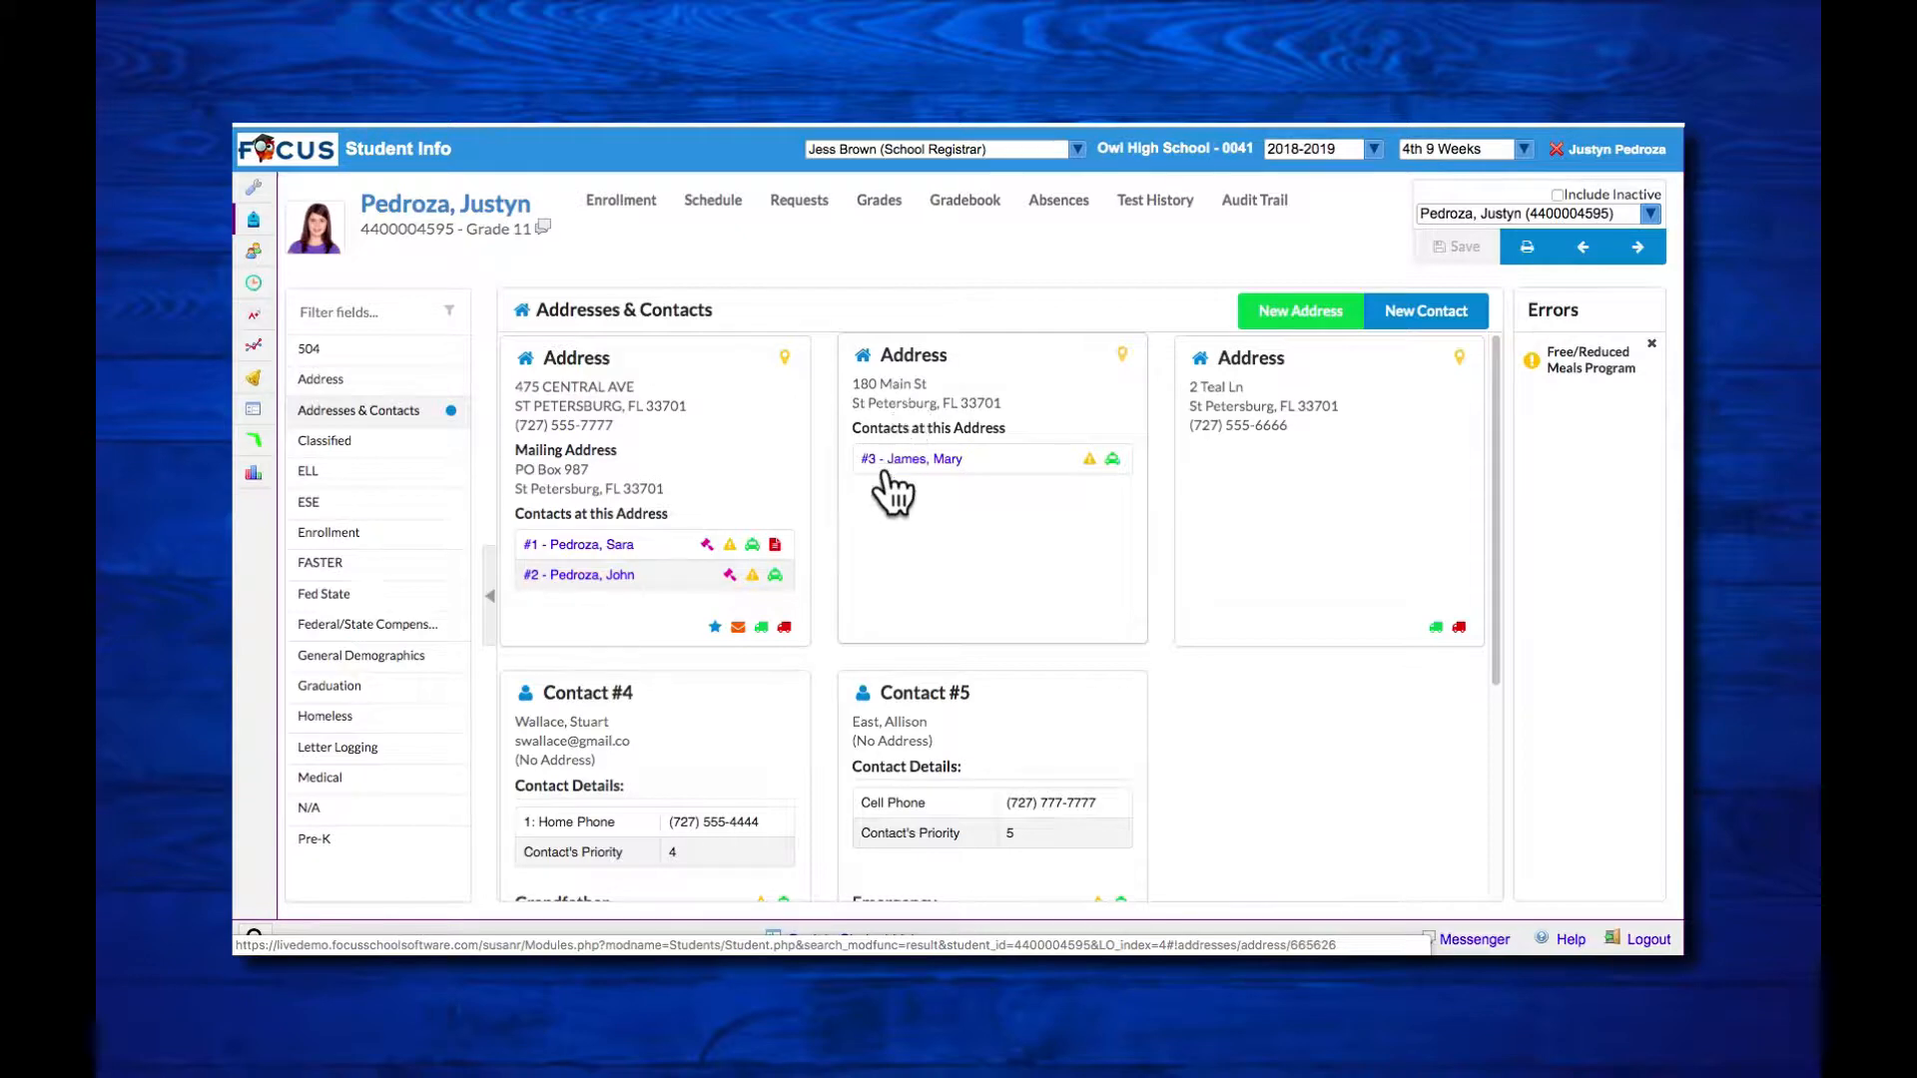
Step: Change the aunt's contact address to No Address, confirm the address change, and save the contact
{"action": "left_click", "coordinate": [929, 461]}
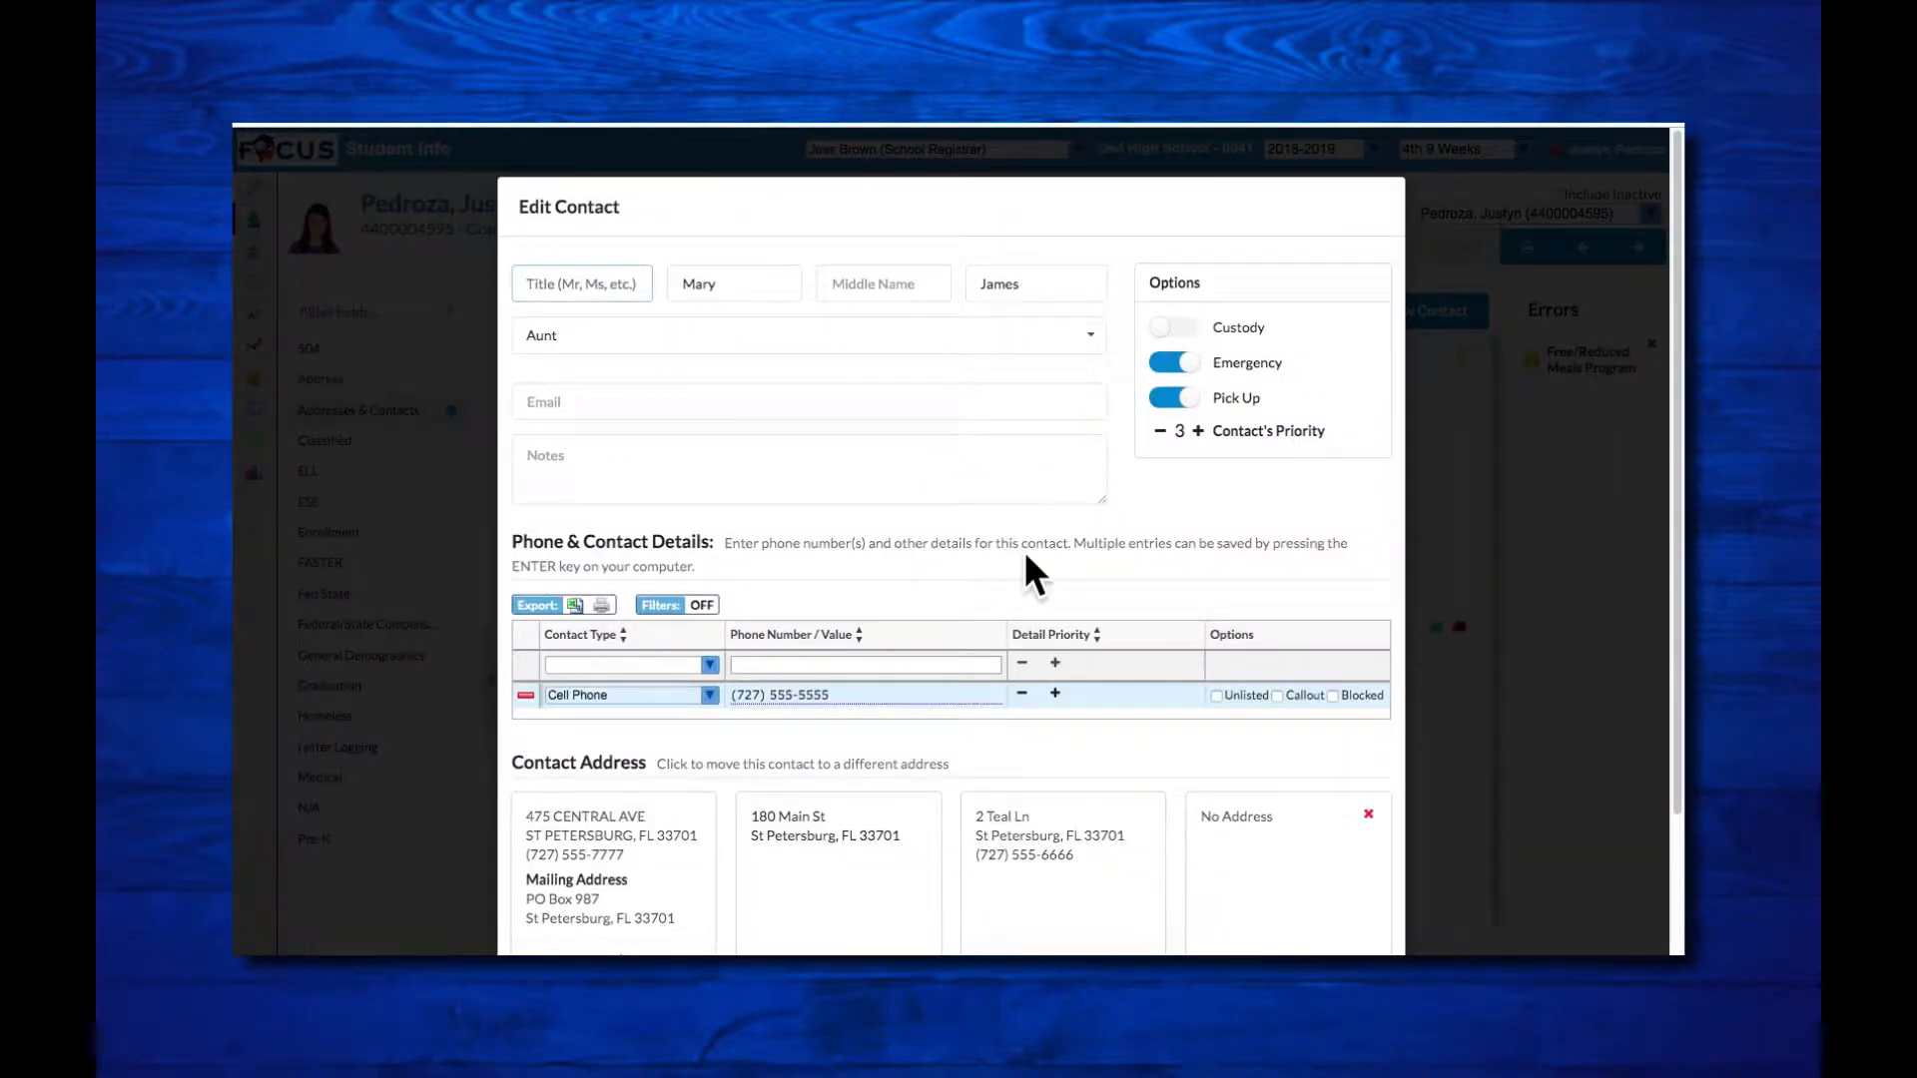
{"action": "scroll", "coordinate": [1027, 551], "scroll_direction": "down", "scroll_amount": 3}
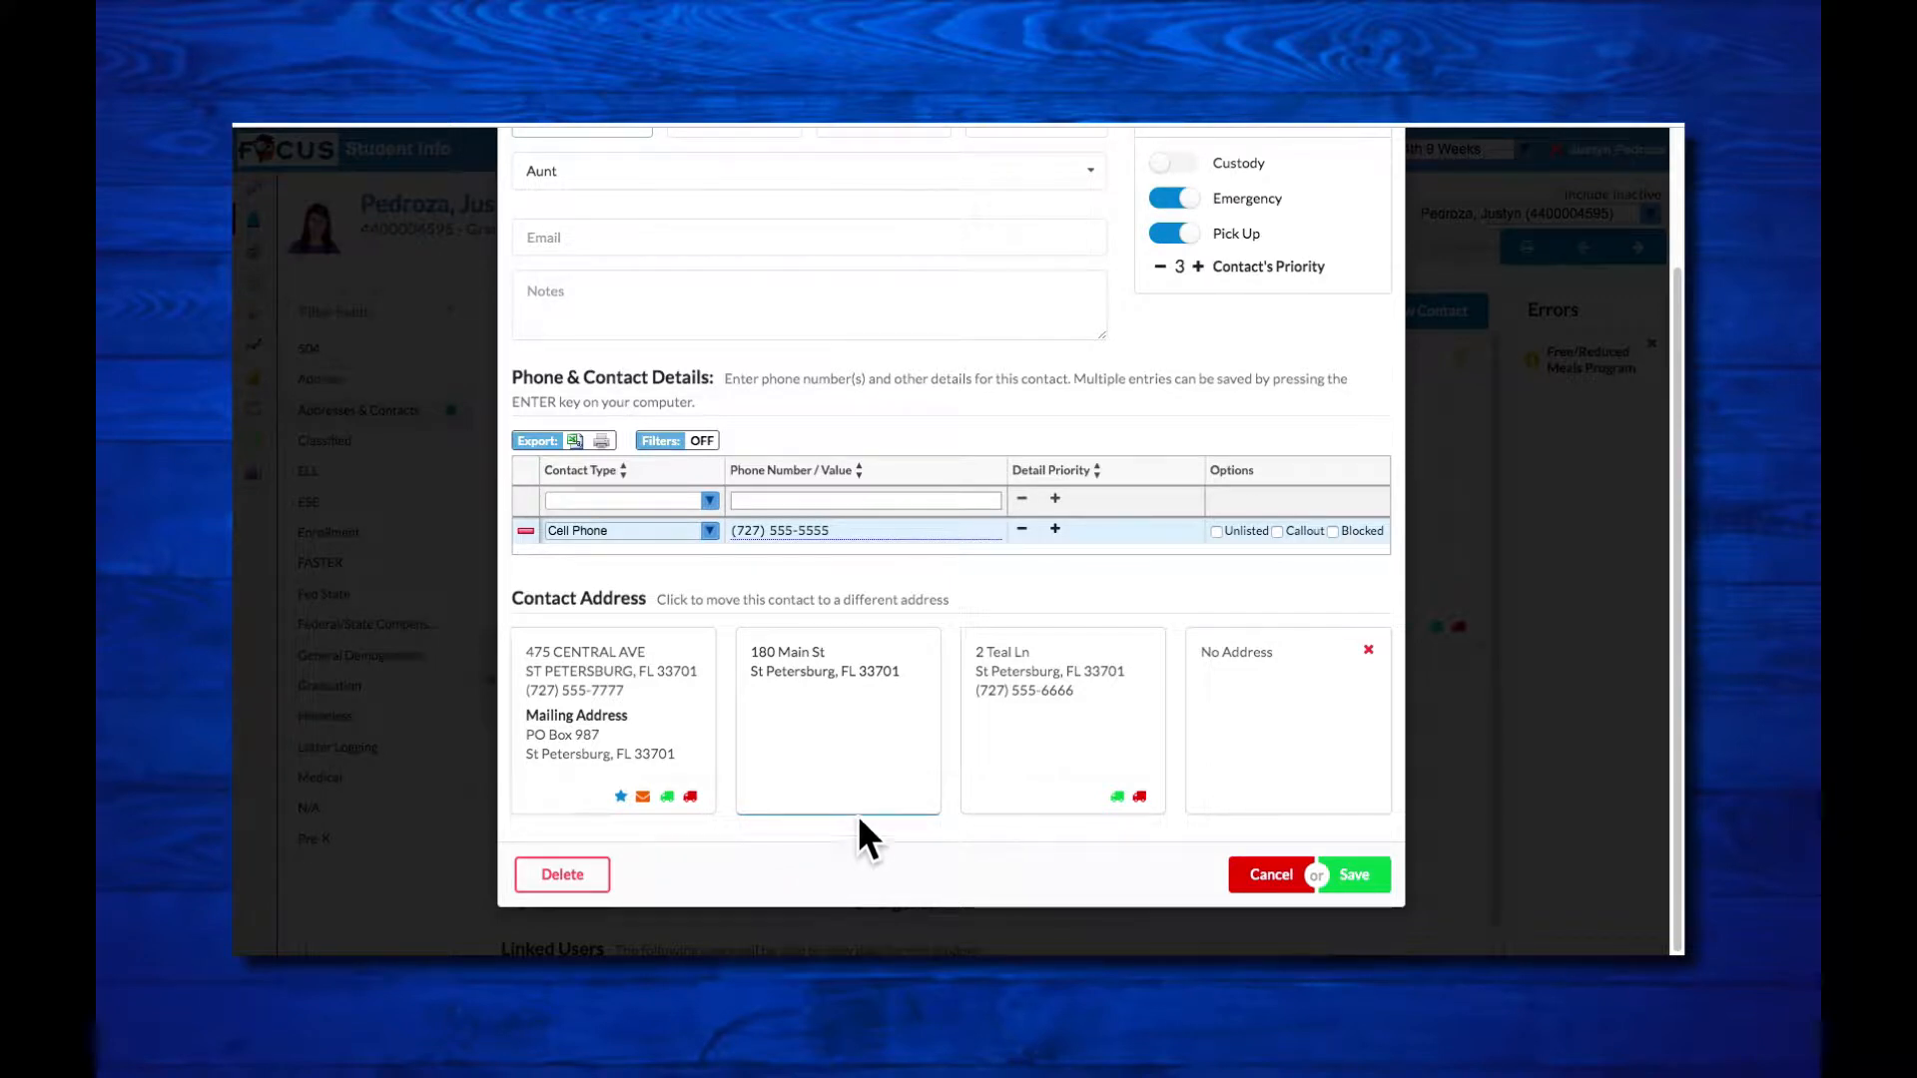
{"action": "left_click", "coordinate": [1310, 734]}
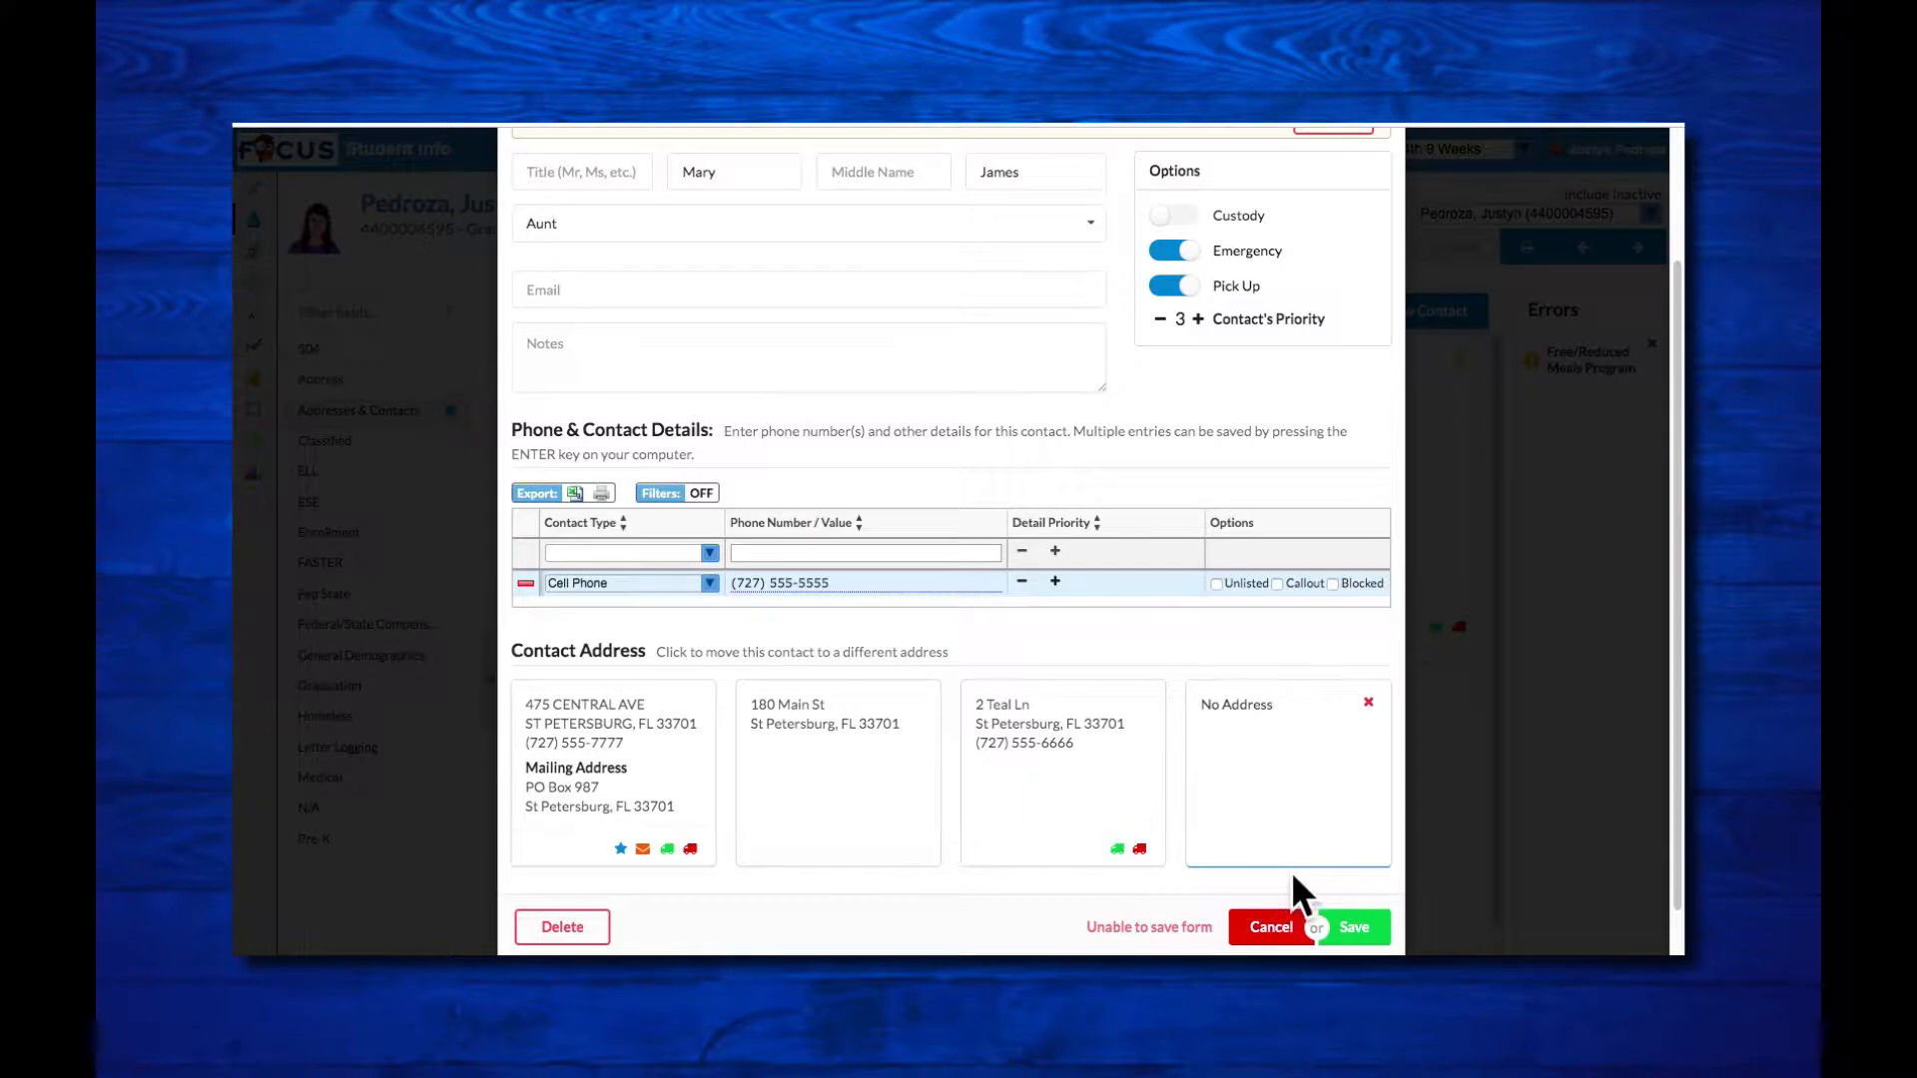
{"action": "left_click", "coordinate": [1054, 799]}
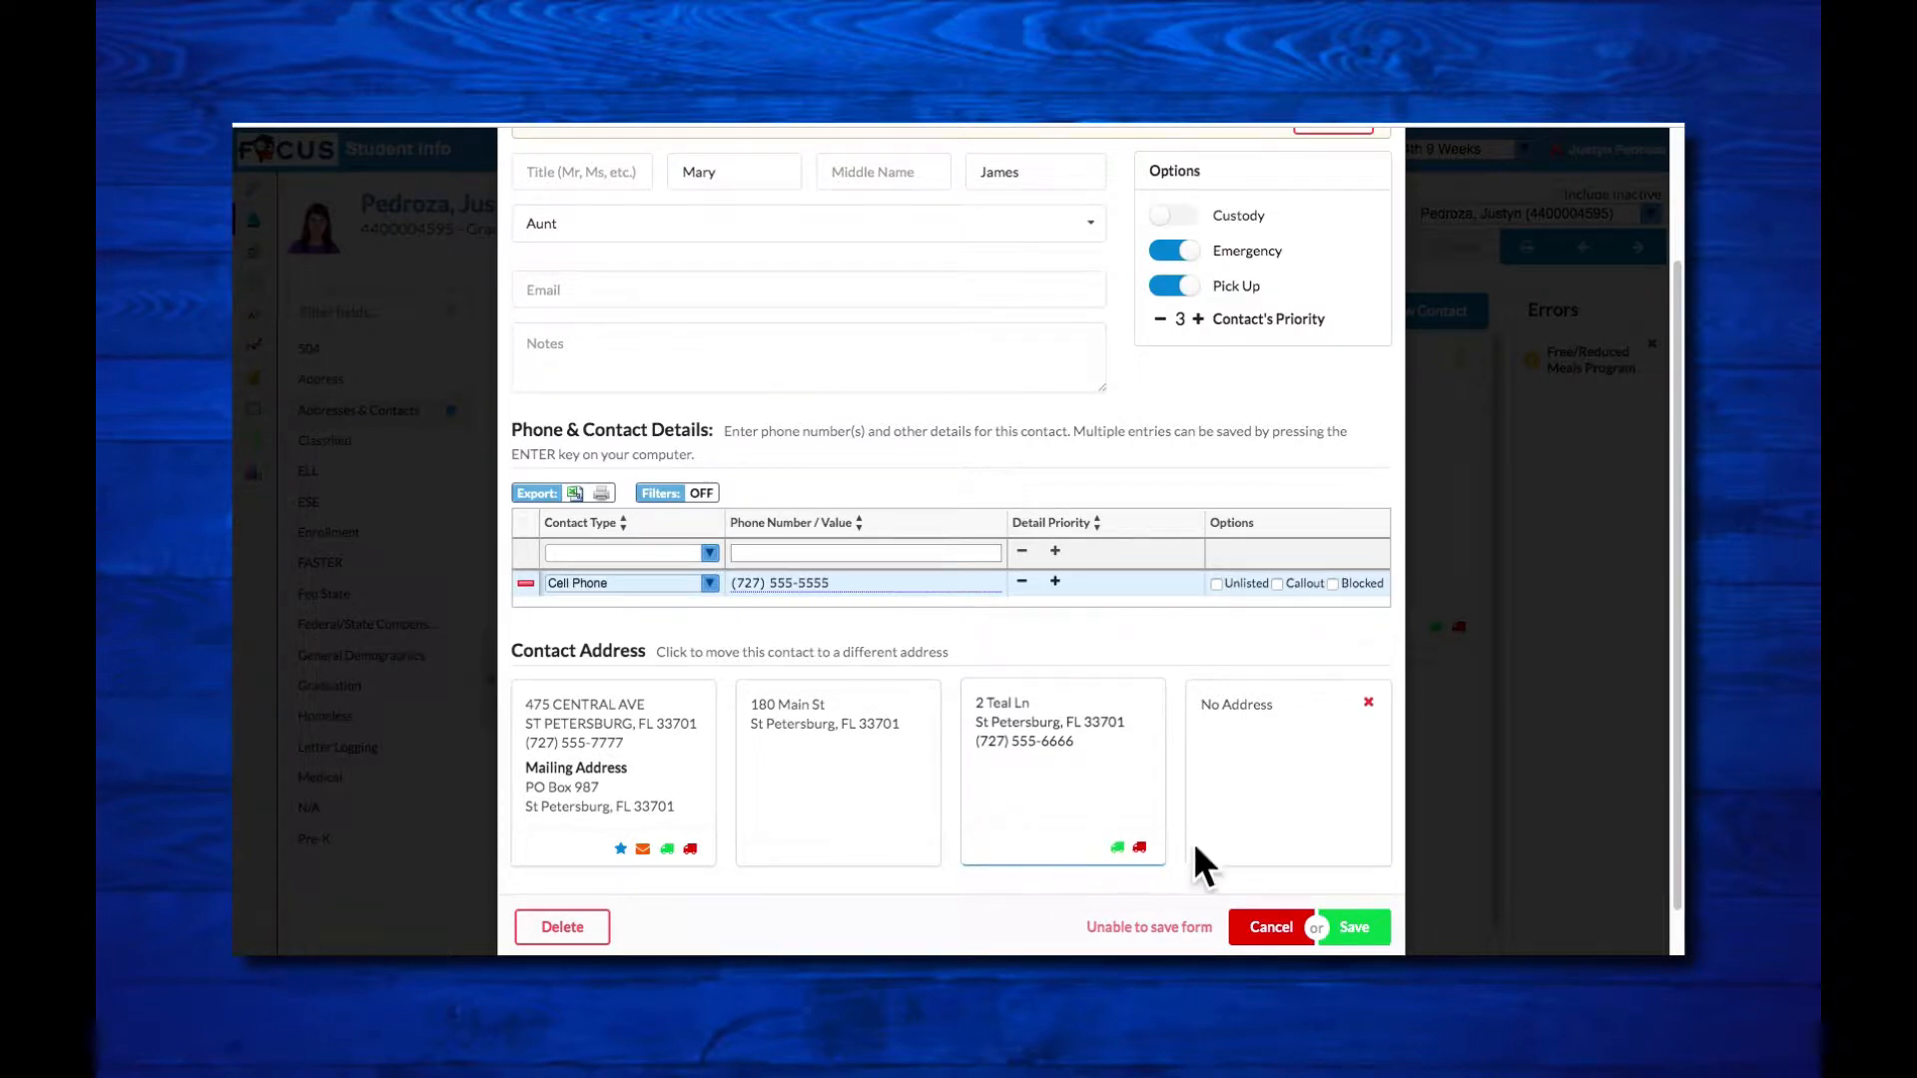
{"action": "left_click", "coordinate": [1273, 799]}
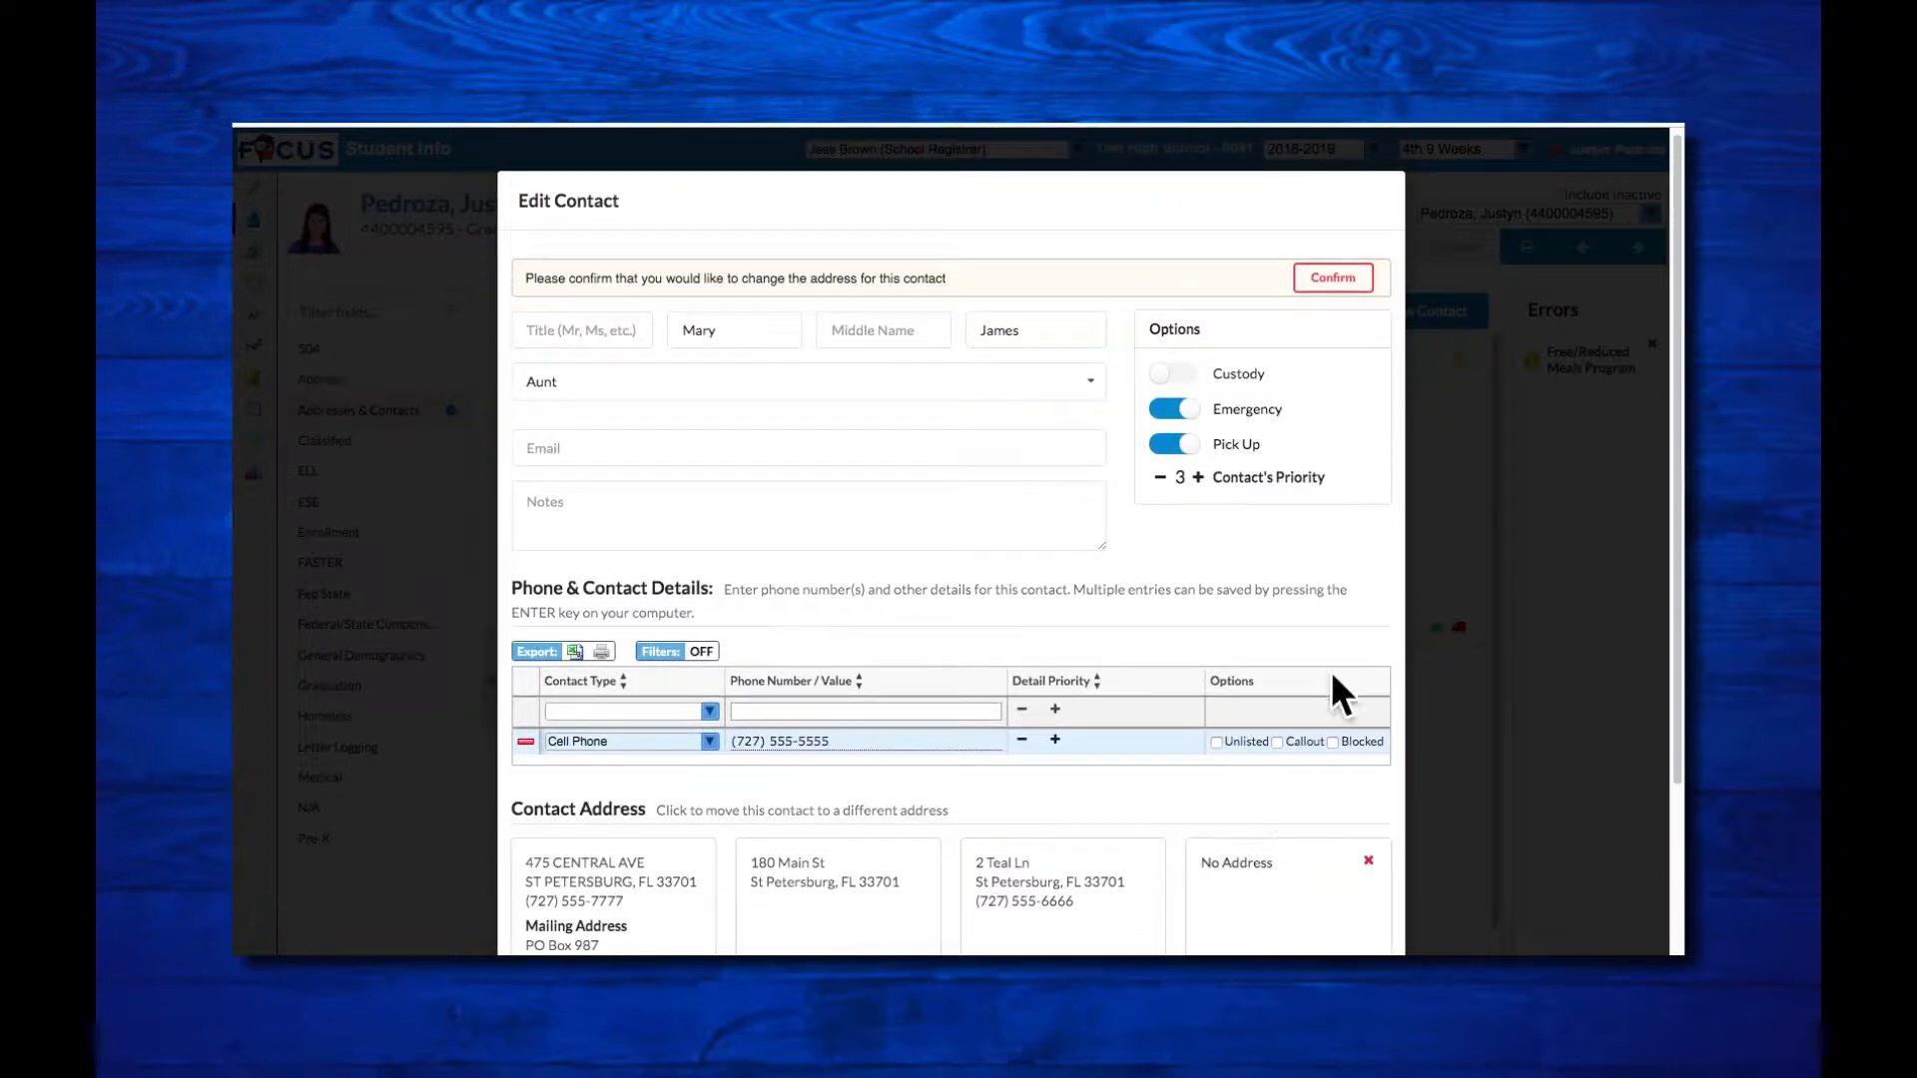
{"action": "left_click", "coordinate": [1338, 285]}
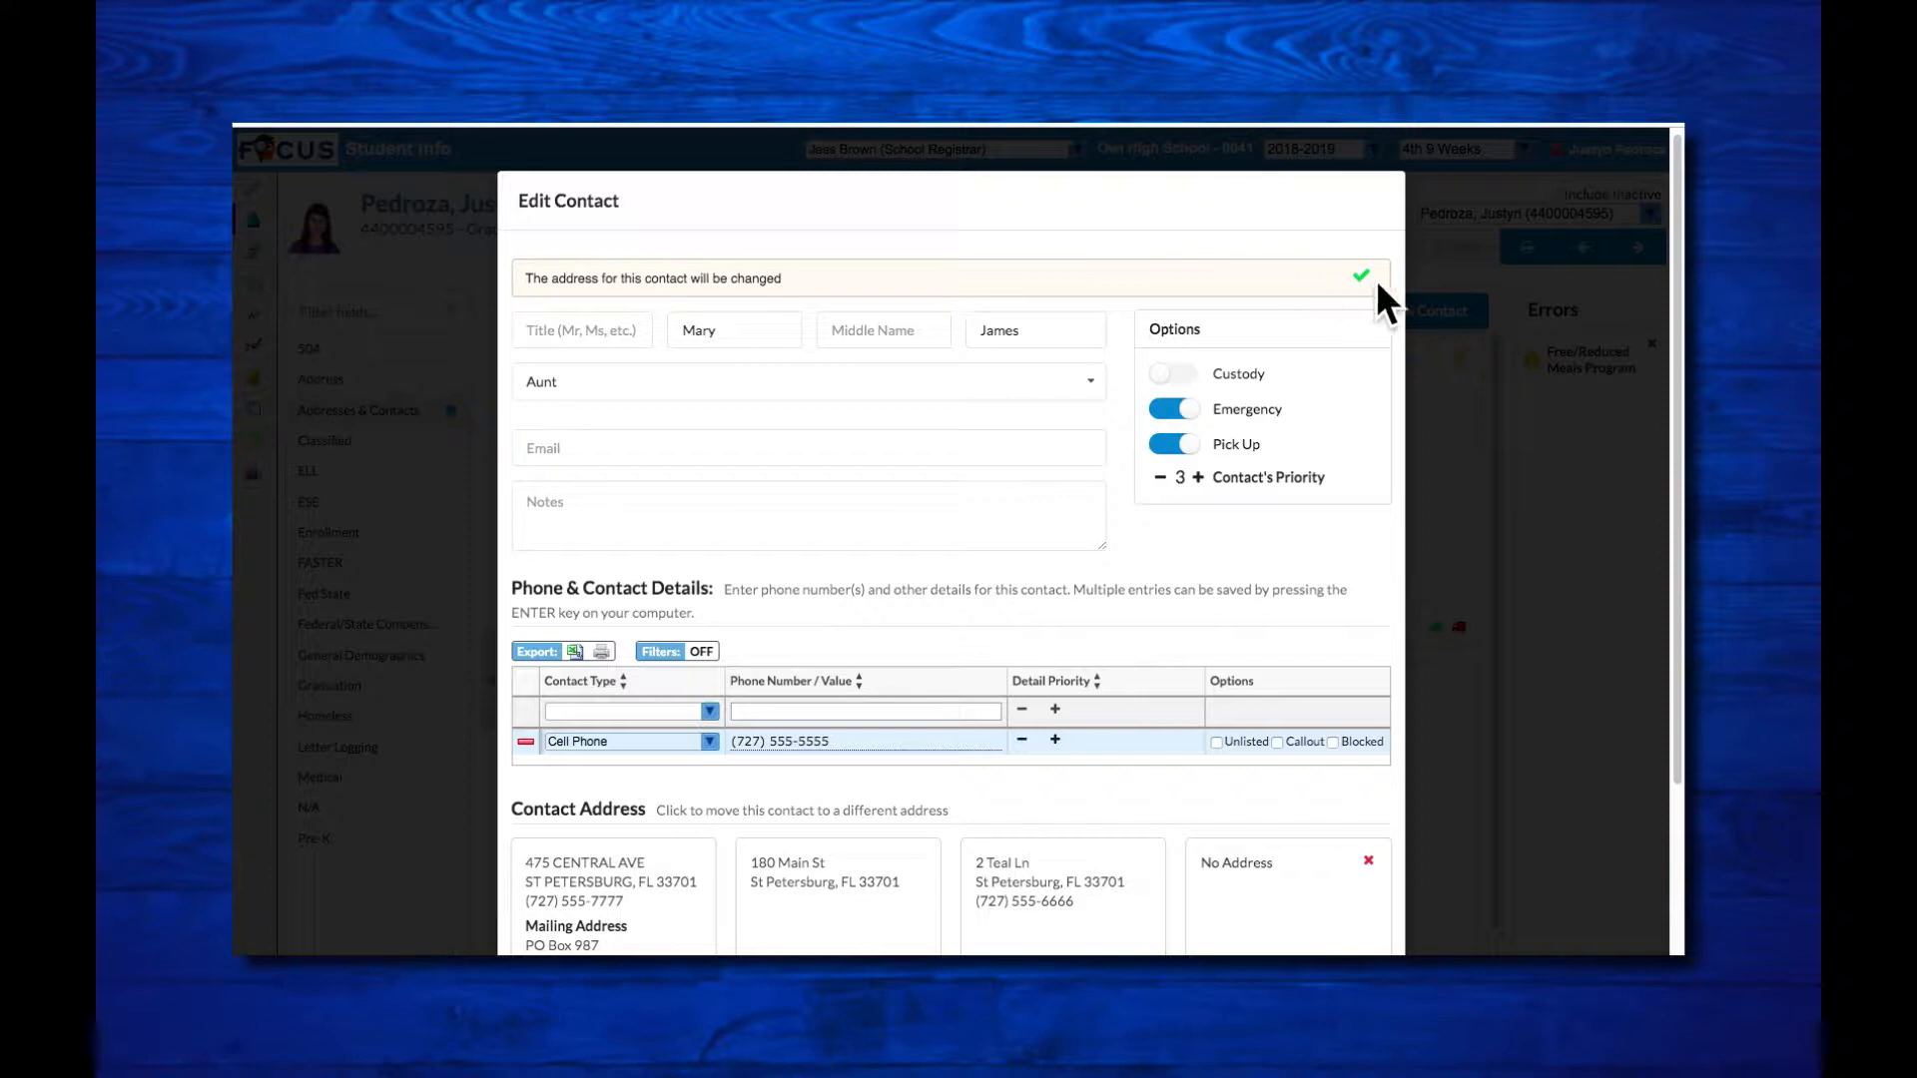
{"action": "scroll", "coordinate": [1354, 279], "scroll_direction": "down", "scroll_amount": 3}
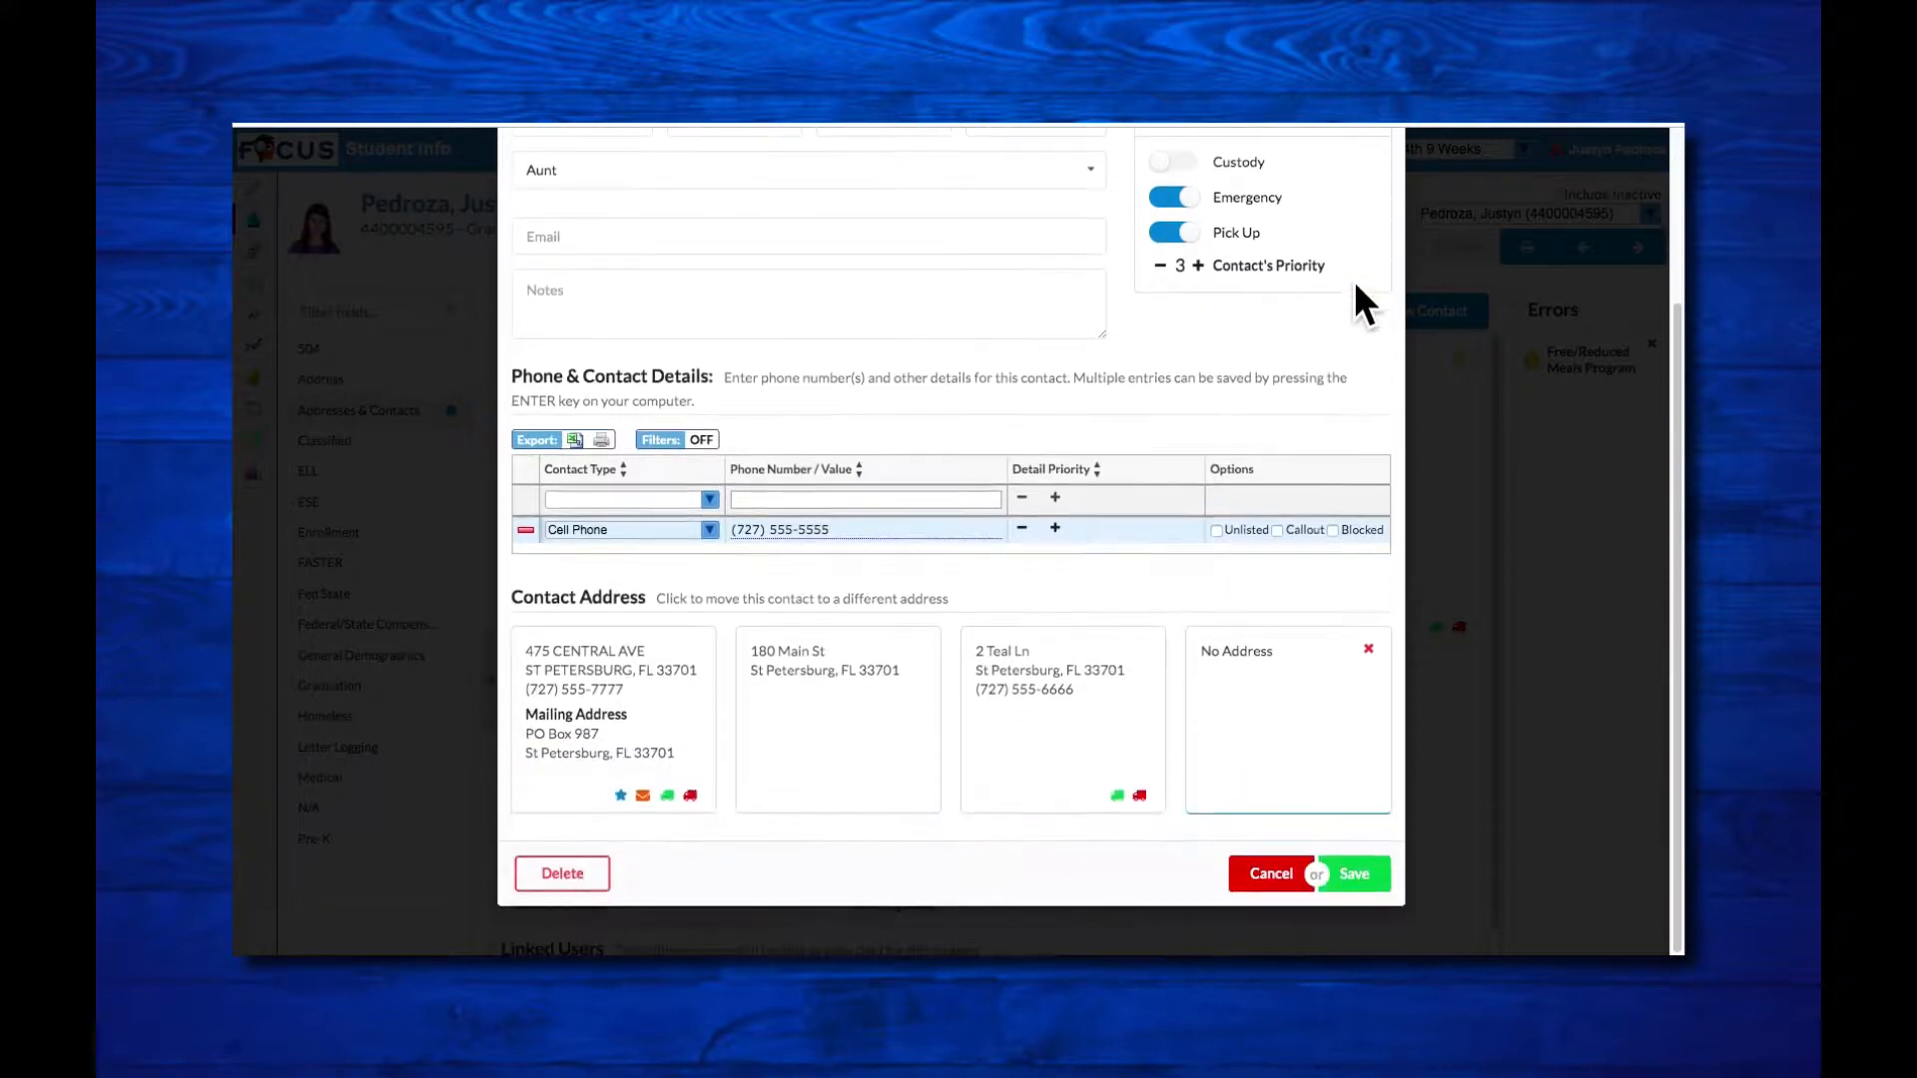
{"action": "left_click", "coordinate": [1375, 879]}
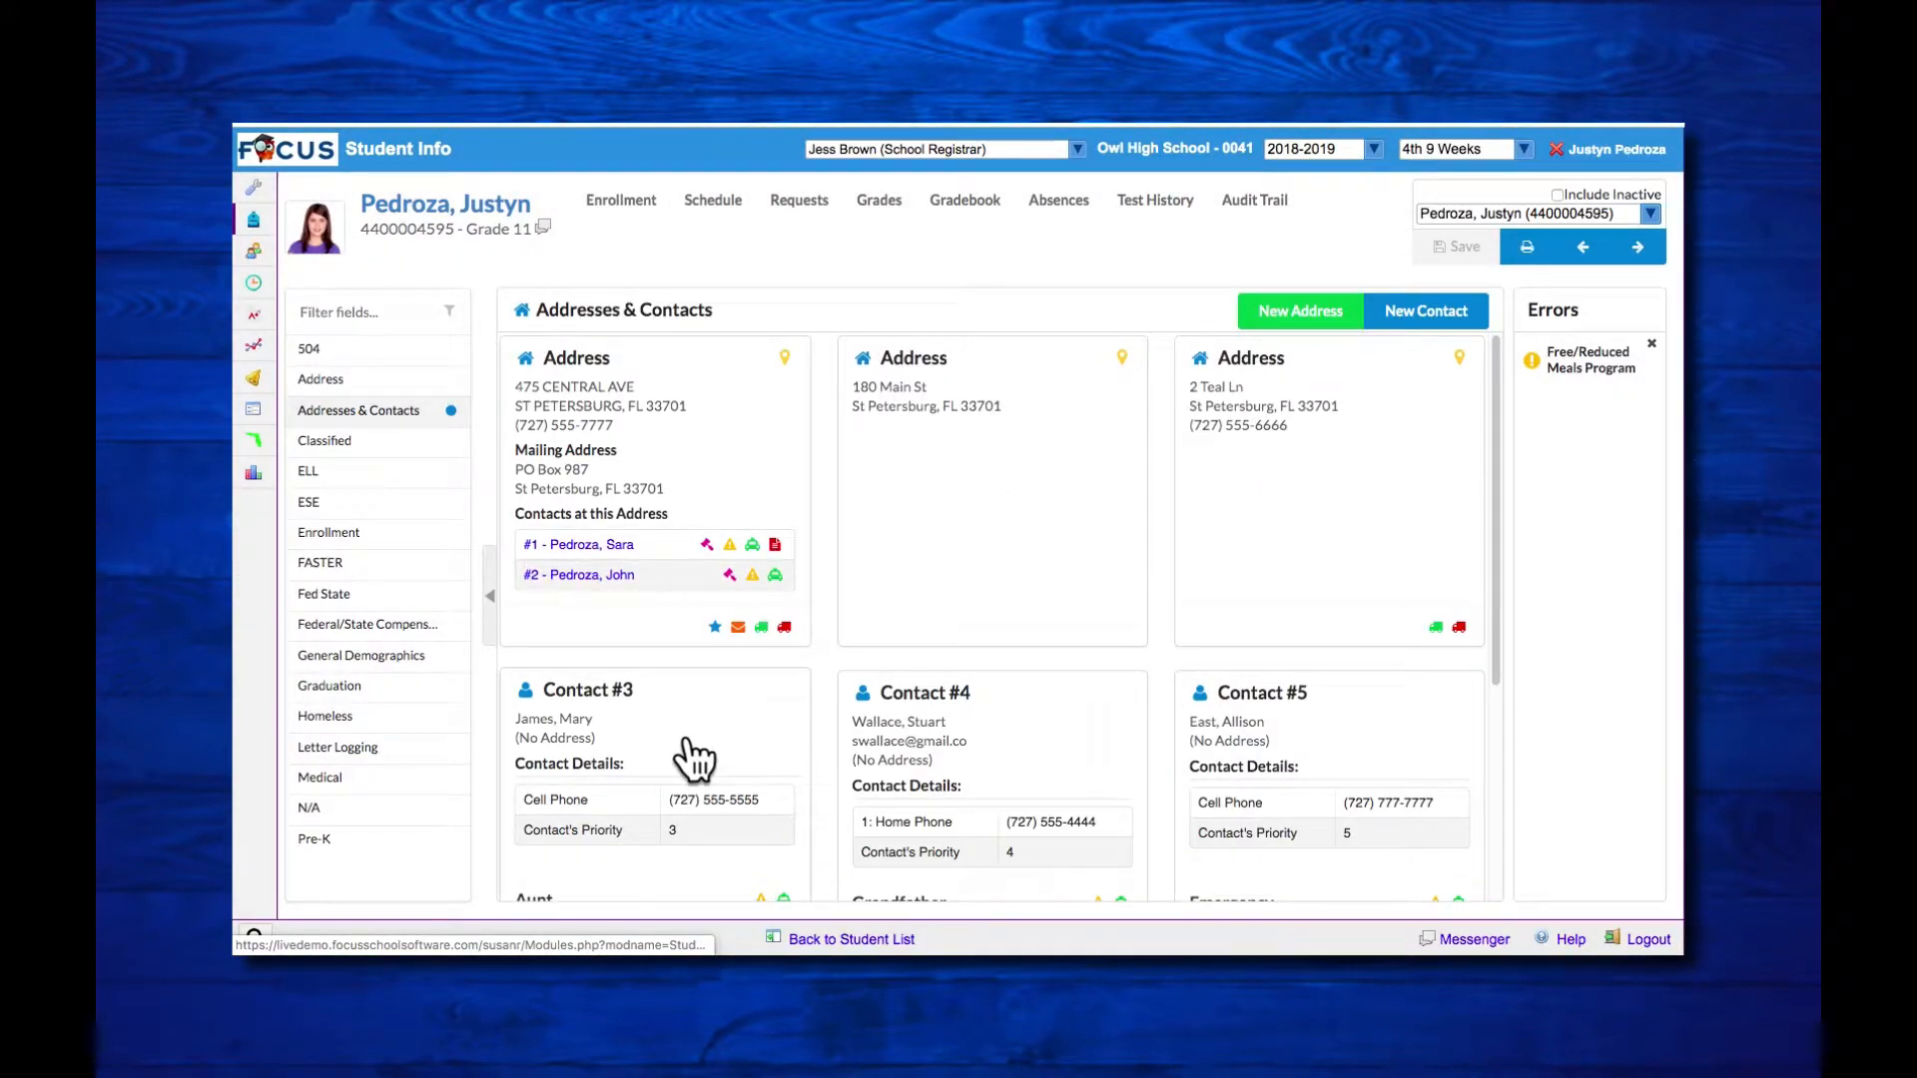
Step: Delete the address the aunt was removed from and confirm the deletion
{"action": "left_click", "coordinate": [941, 468]}
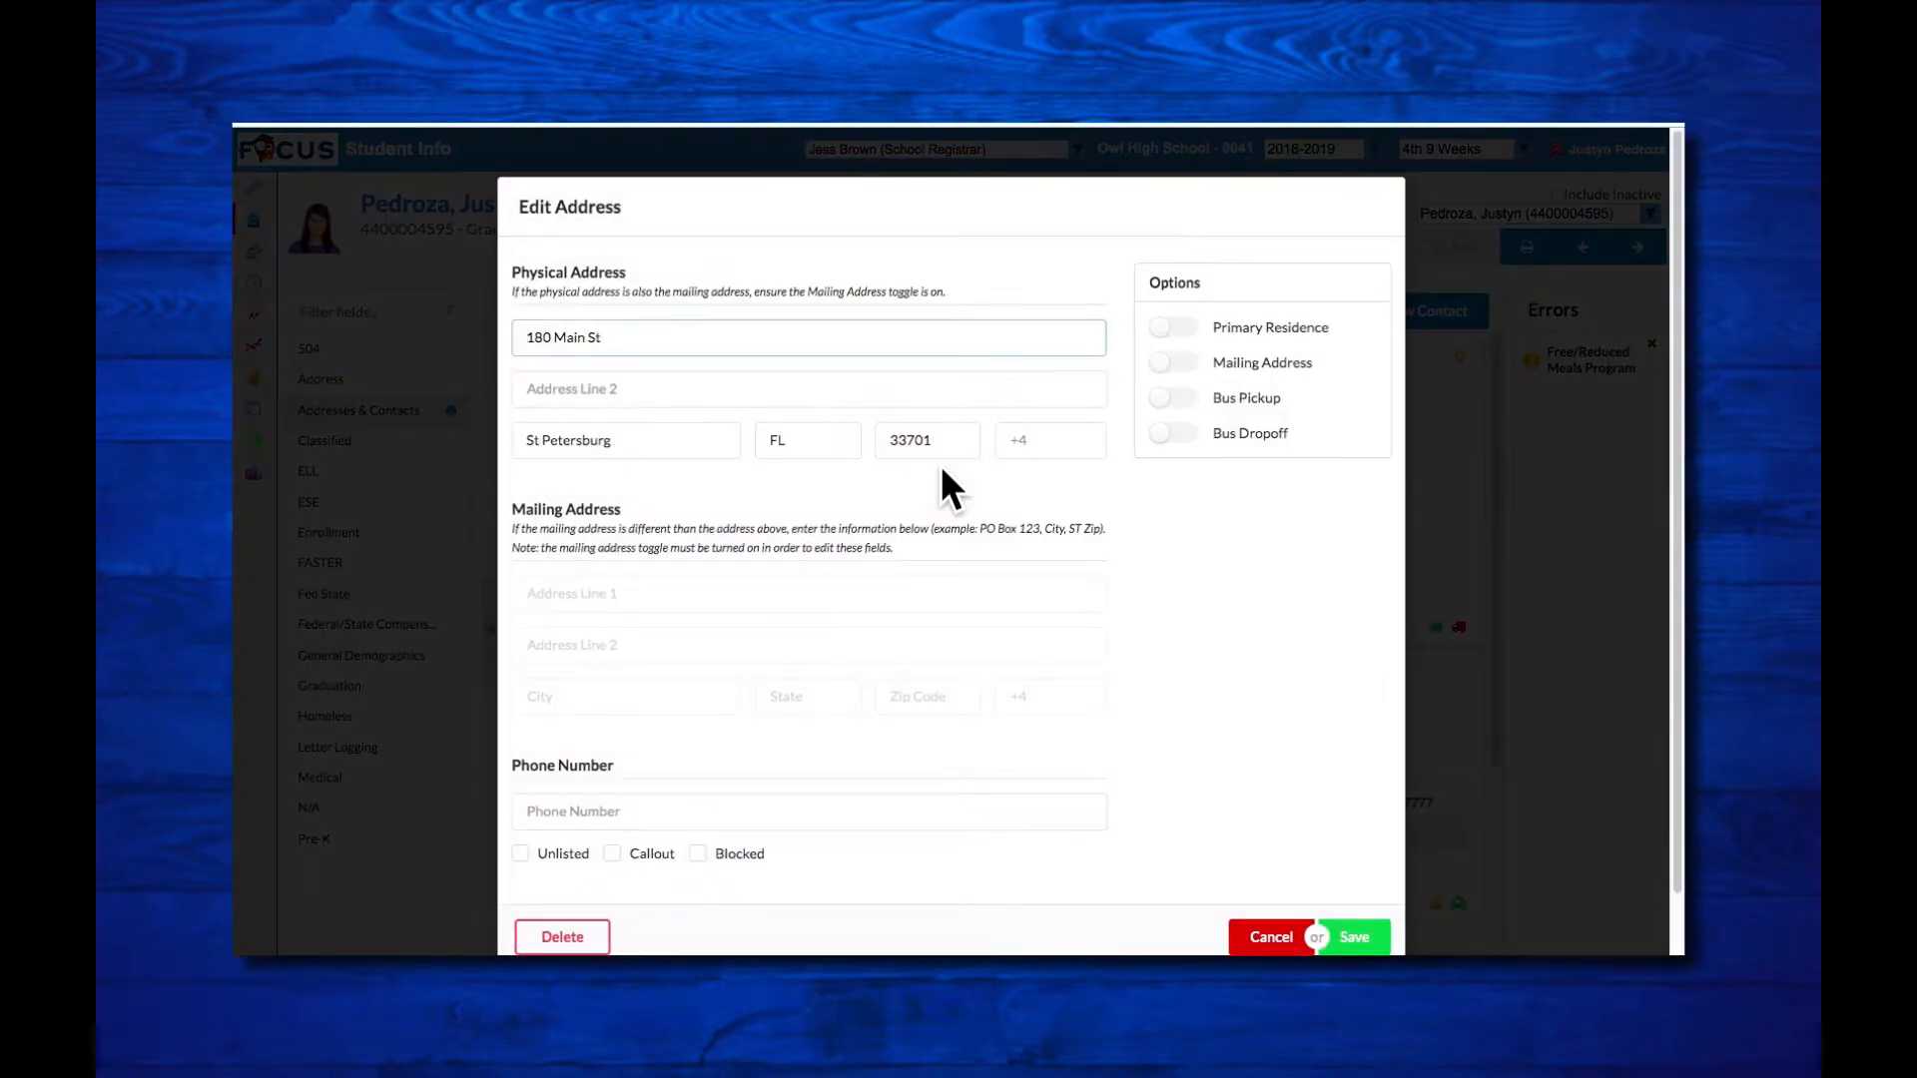
{"action": "scroll", "coordinate": [941, 466], "scroll_direction": "down", "scroll_amount": 1}
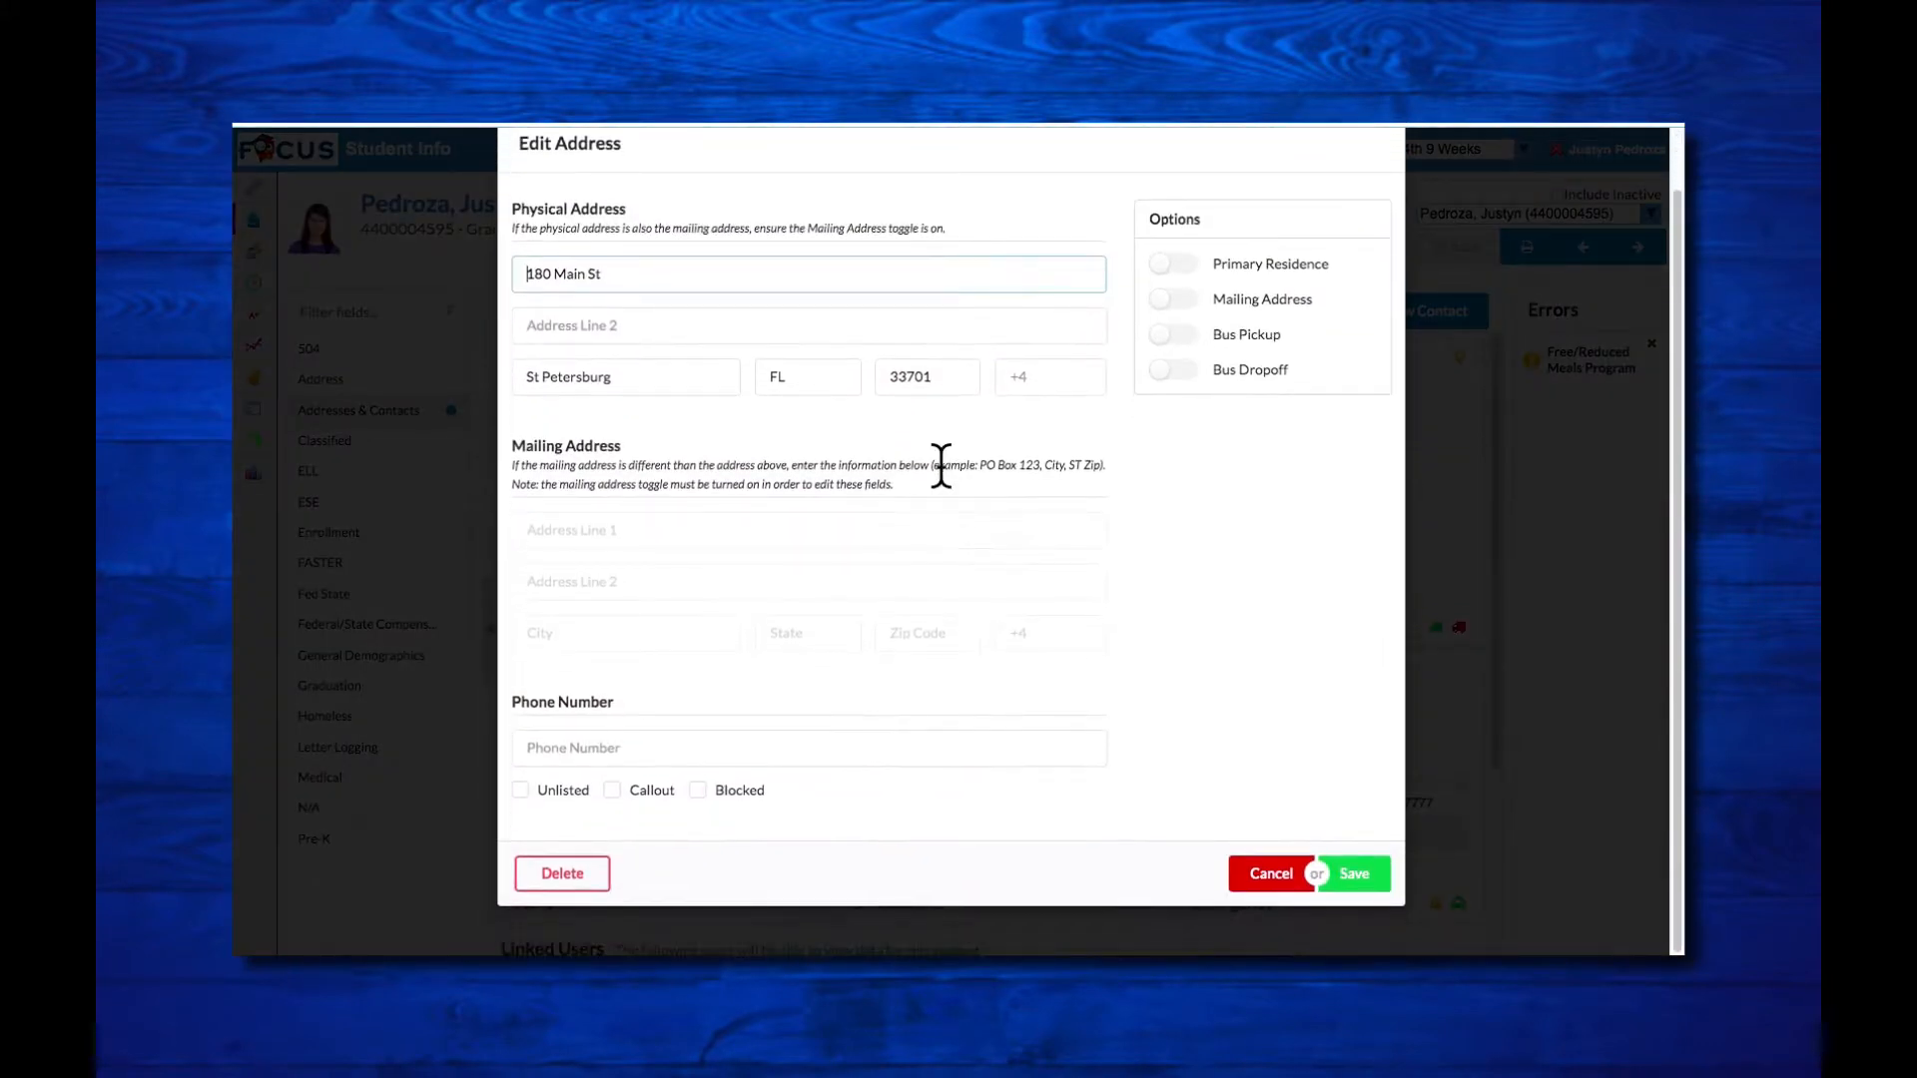
{"action": "left_click", "coordinate": [582, 875]}
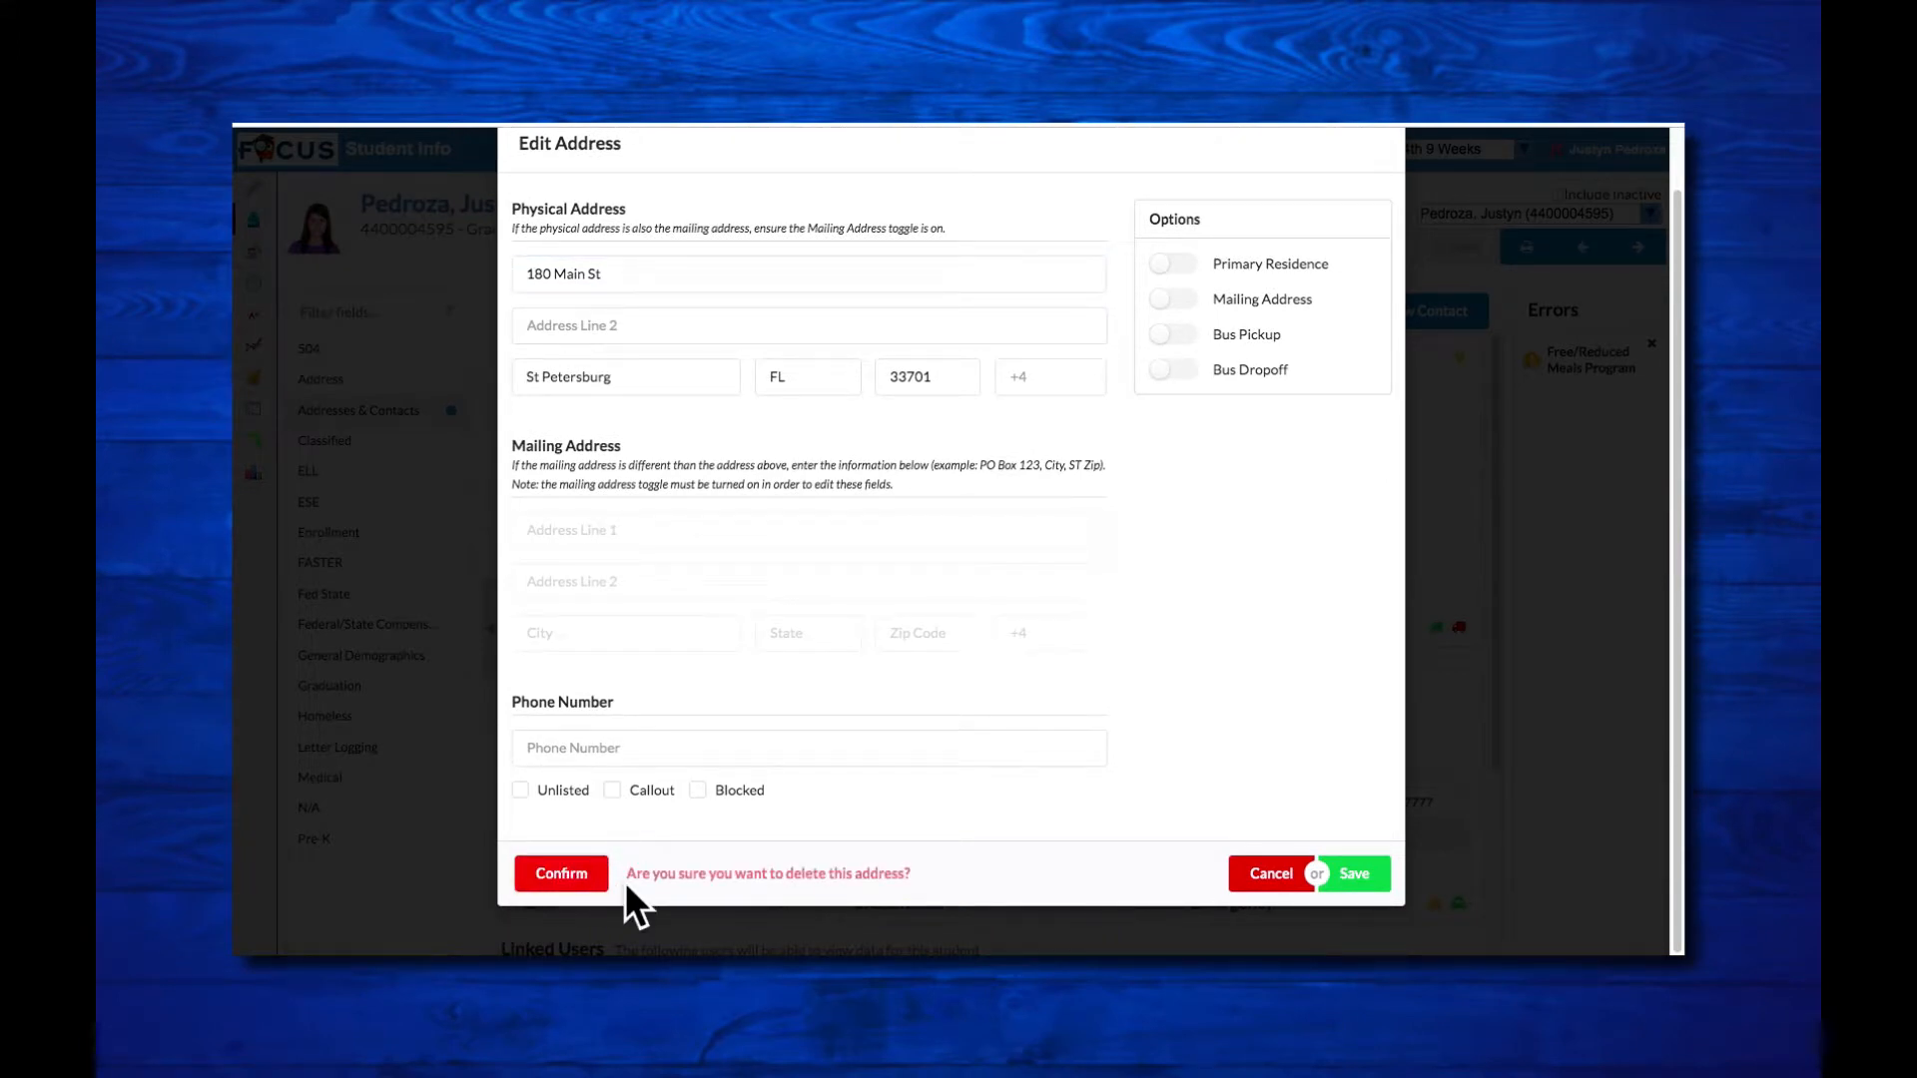
{"action": "left_click", "coordinate": [565, 885]}
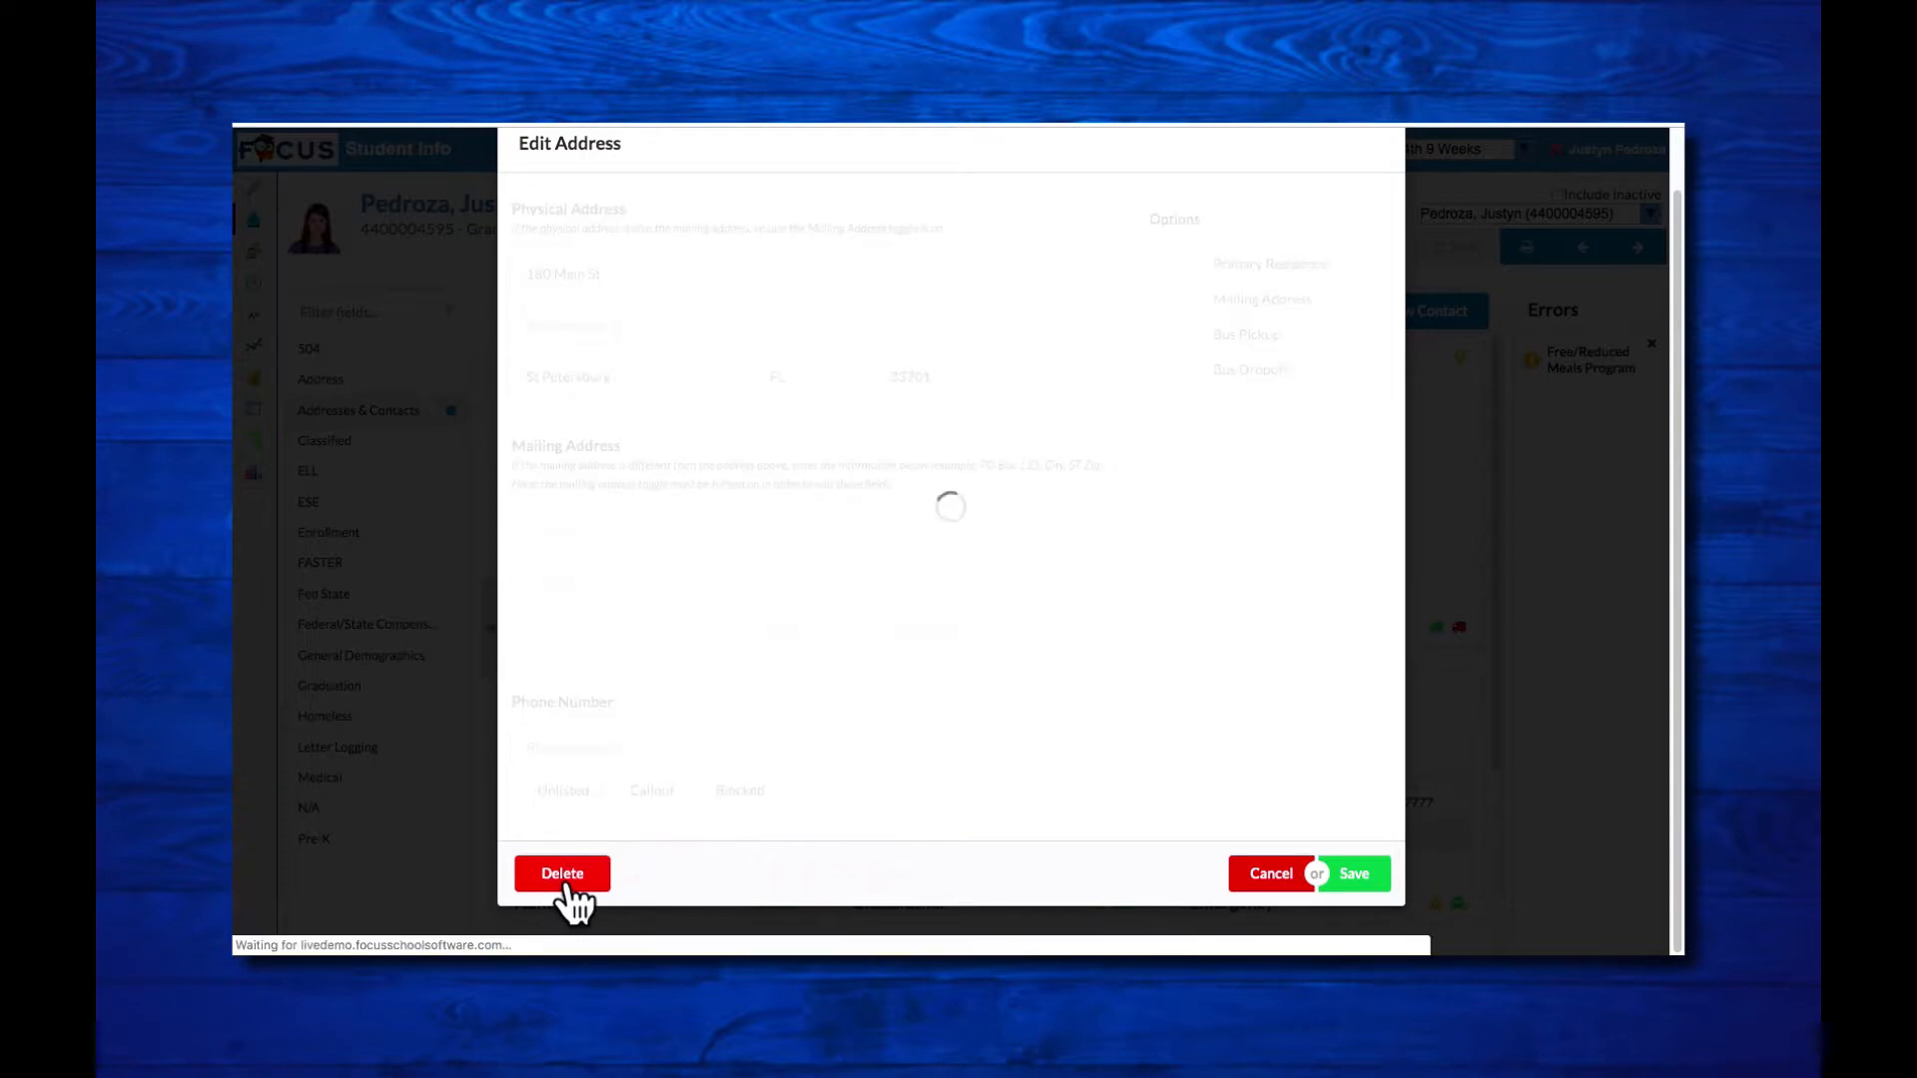